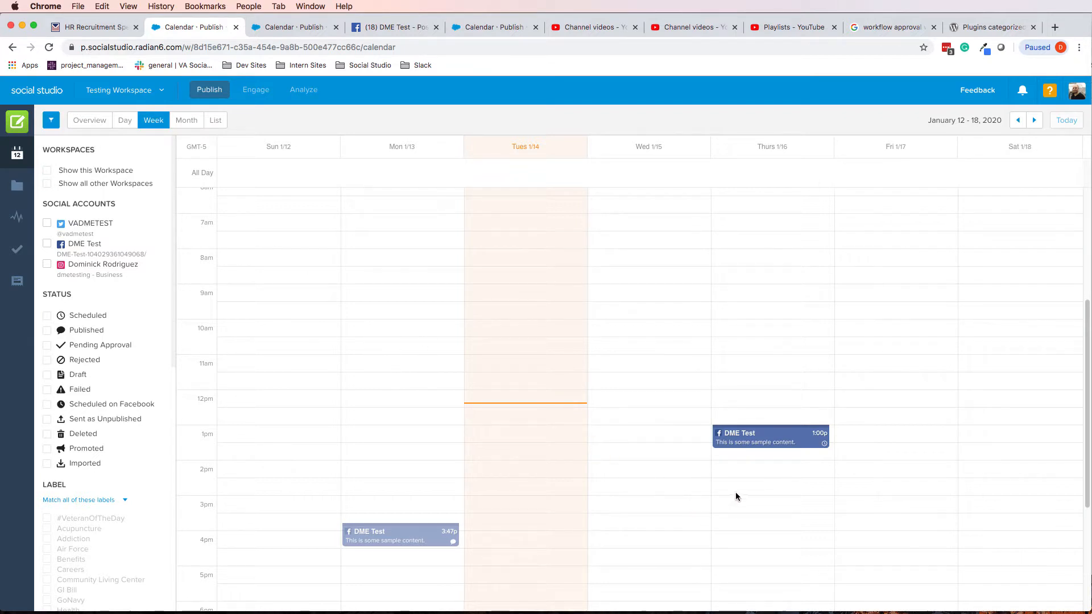
Start composing a new Facebook post and open the Publish area in a second browser tab
left_click(17, 126)
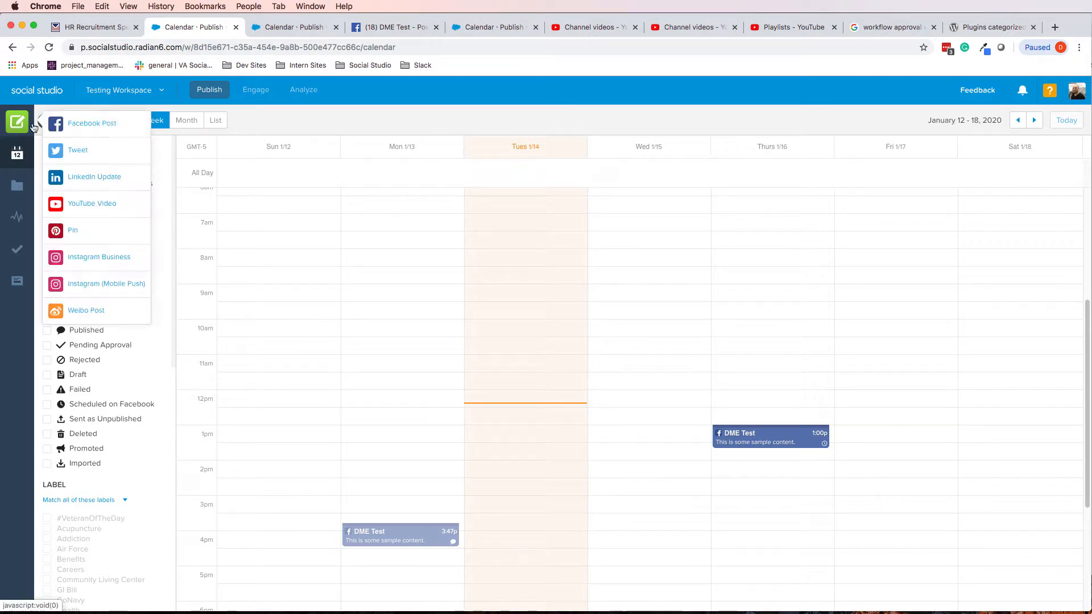
left_click(89, 123)
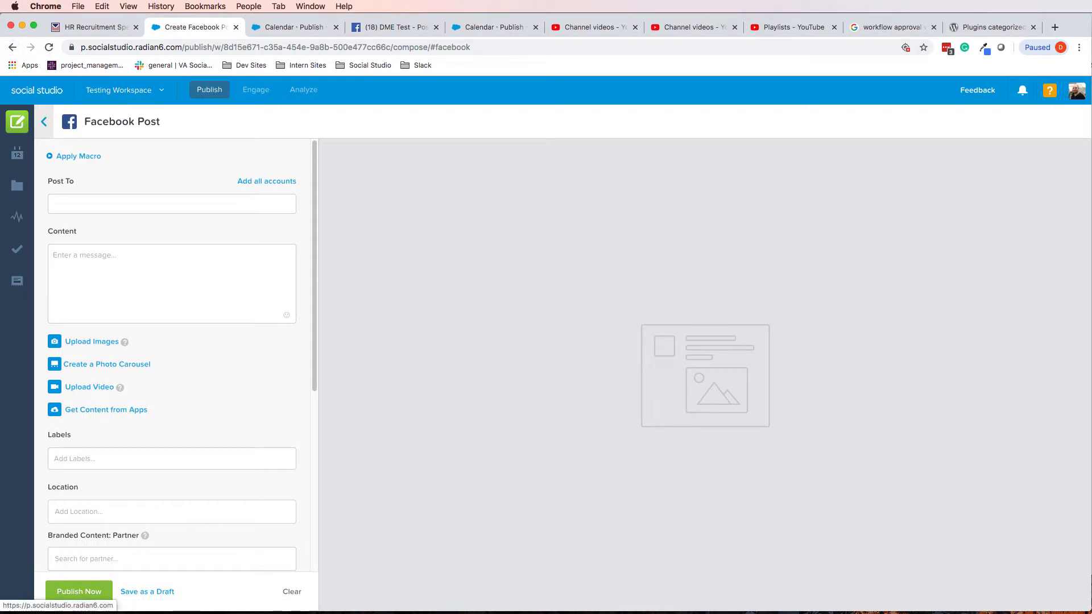
right_click(216, 89)
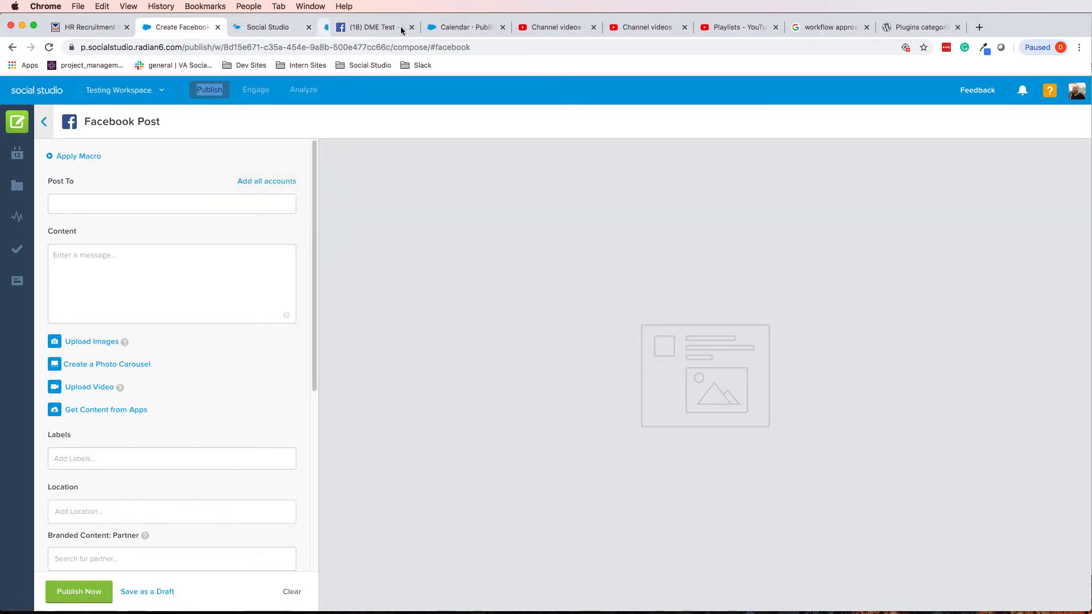
left_click(278, 30)
left_click(168, 32)
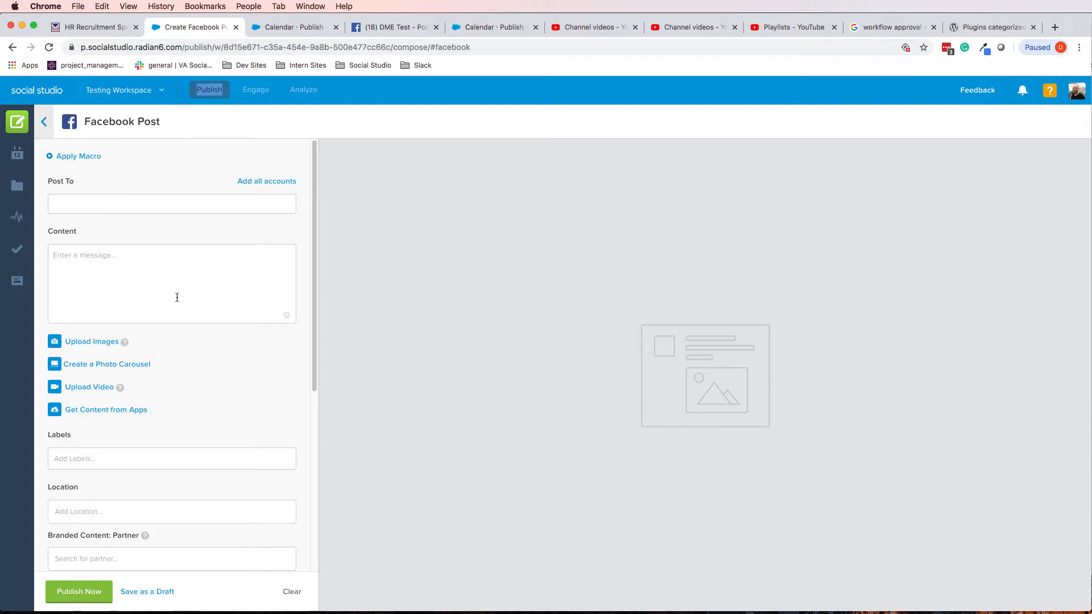
In the second tab's calendar, start a Facebook post in the Wednesday 1/15 slot at 3pm
left_click(285, 27)
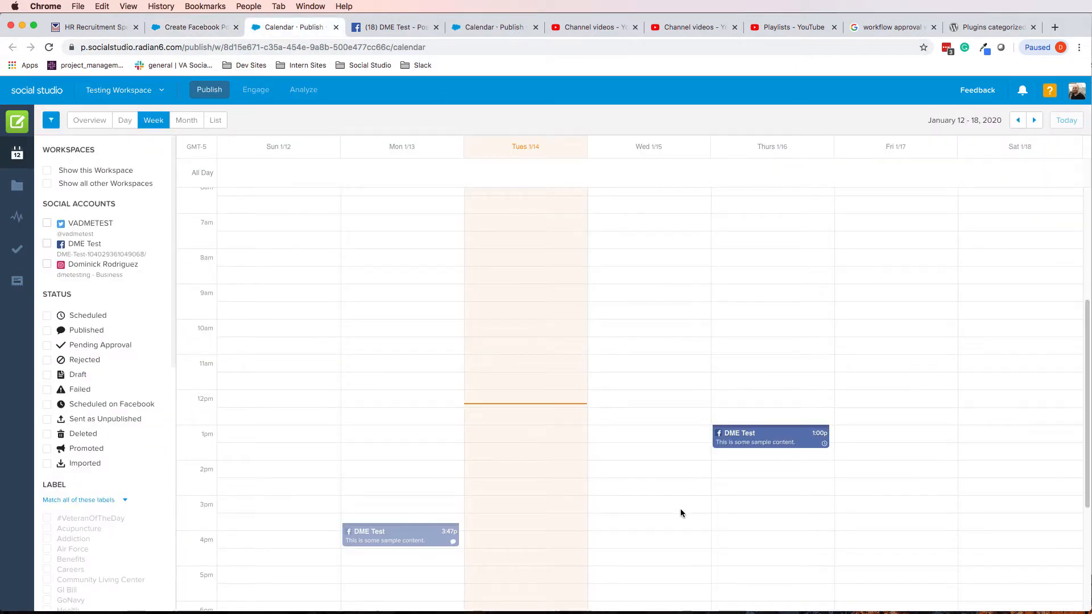
left_click(637, 497)
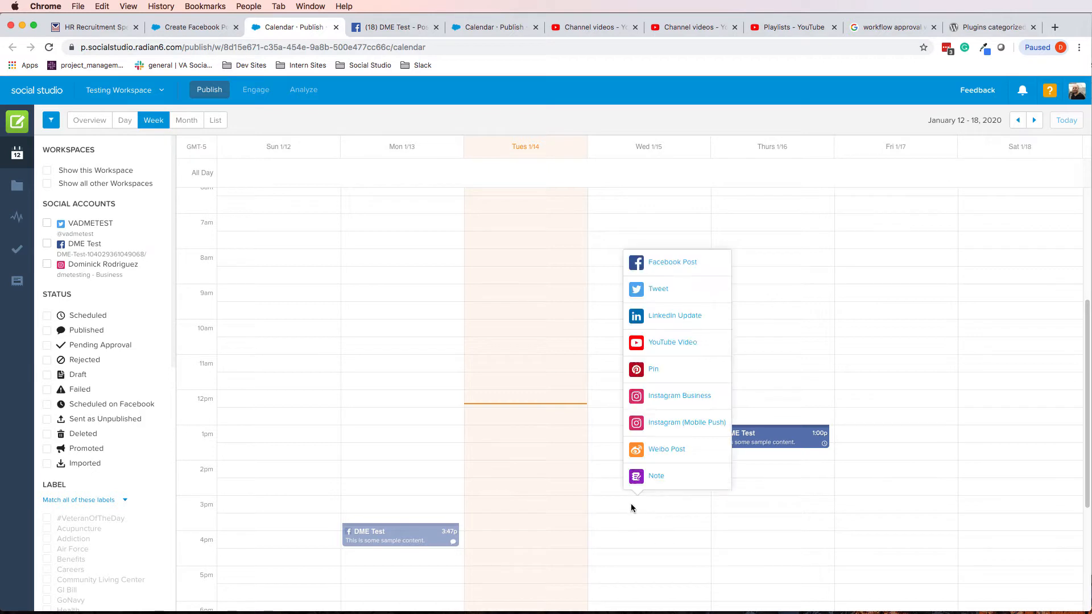
left_click(674, 265)
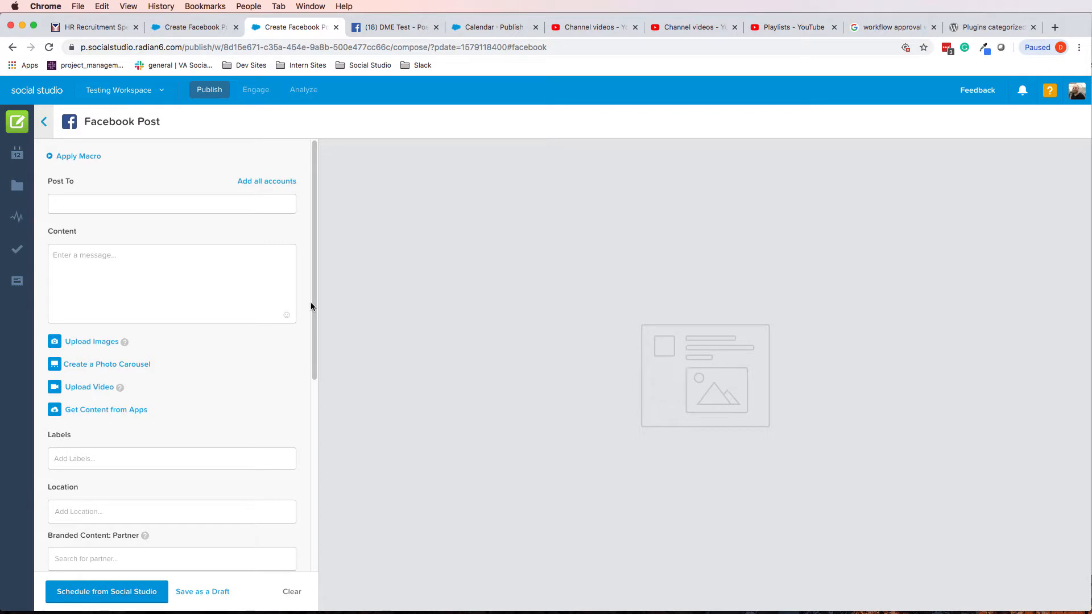
Compare the calendar-created Facebook post form with the directly created one, noting the publish and schedule options
left_click(193, 29)
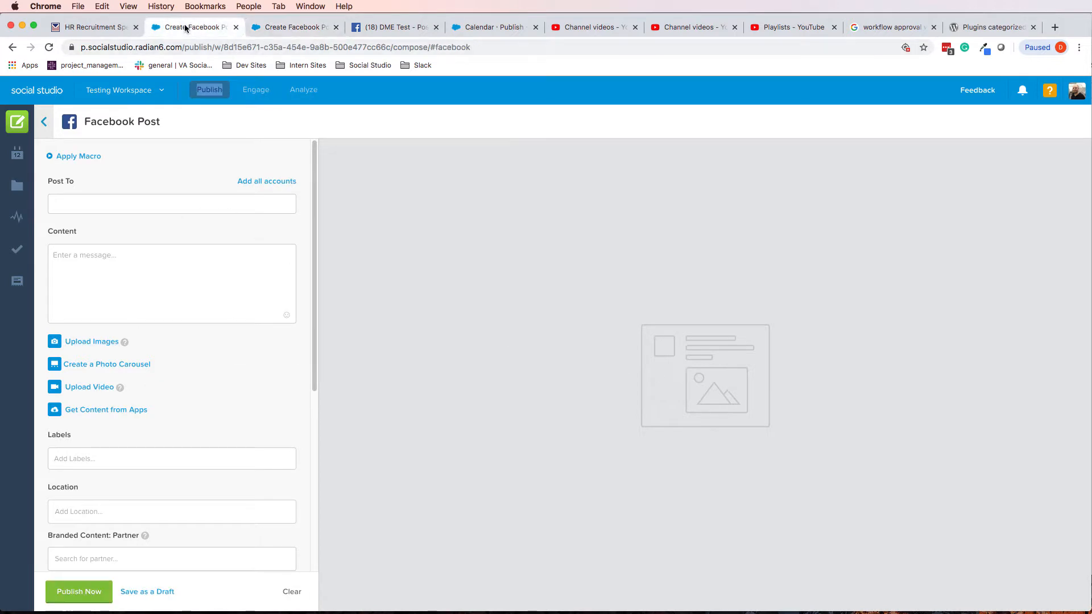
left_click(273, 33)
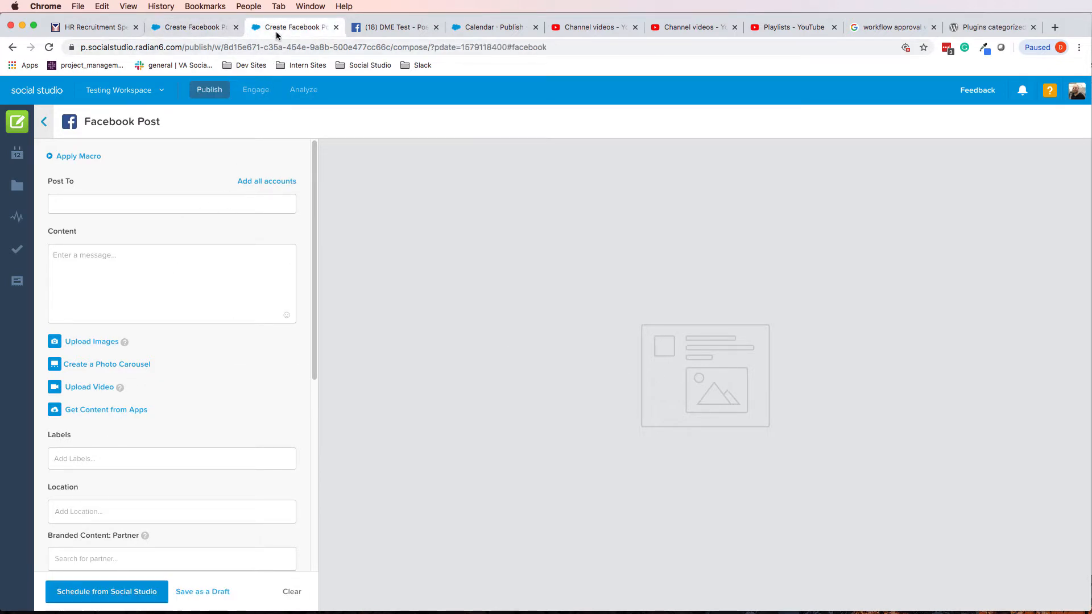
left_click(215, 33)
left_click(265, 31)
left_click(196, 31)
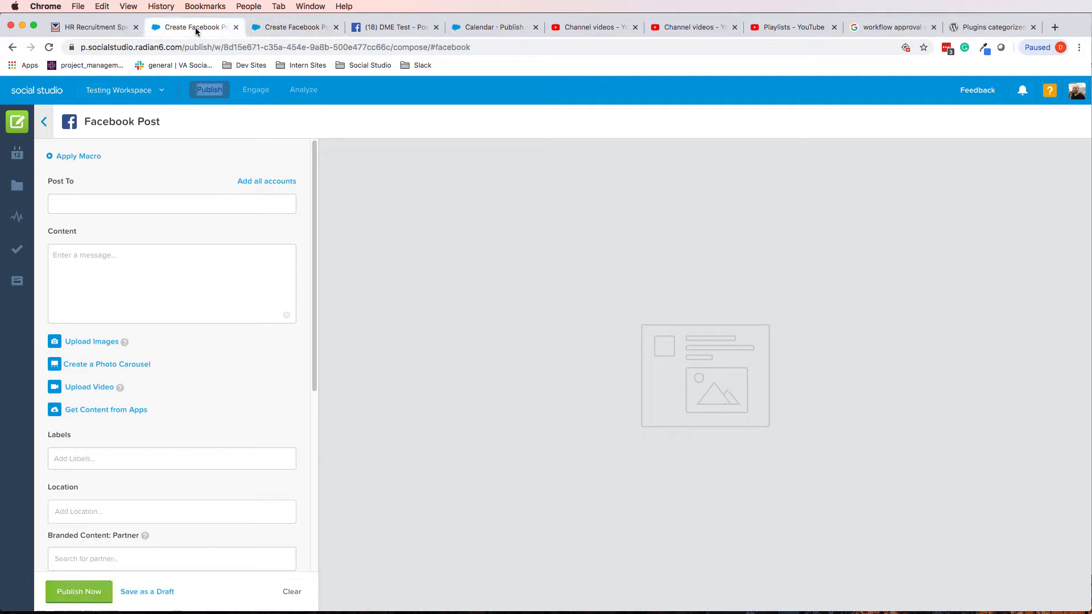
left_click(279, 29)
left_click(199, 29)
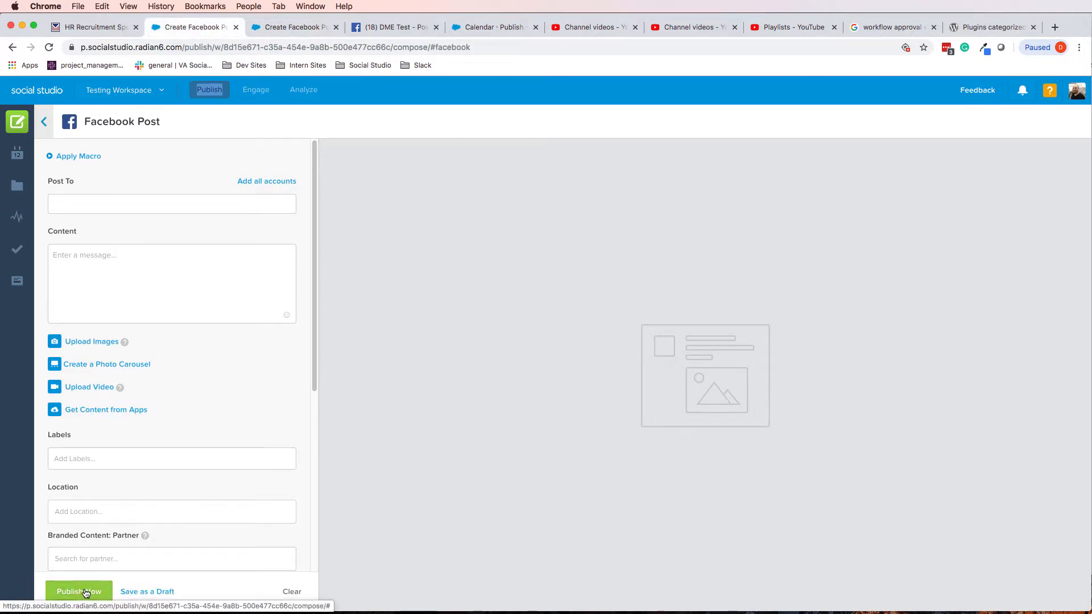
left_click(282, 29)
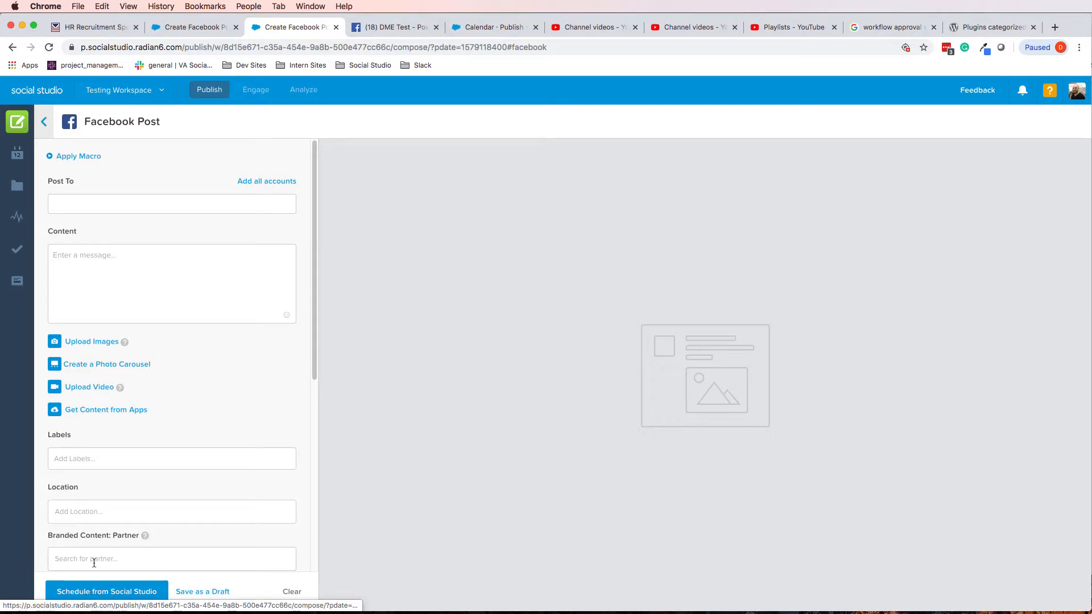
left_click(203, 32)
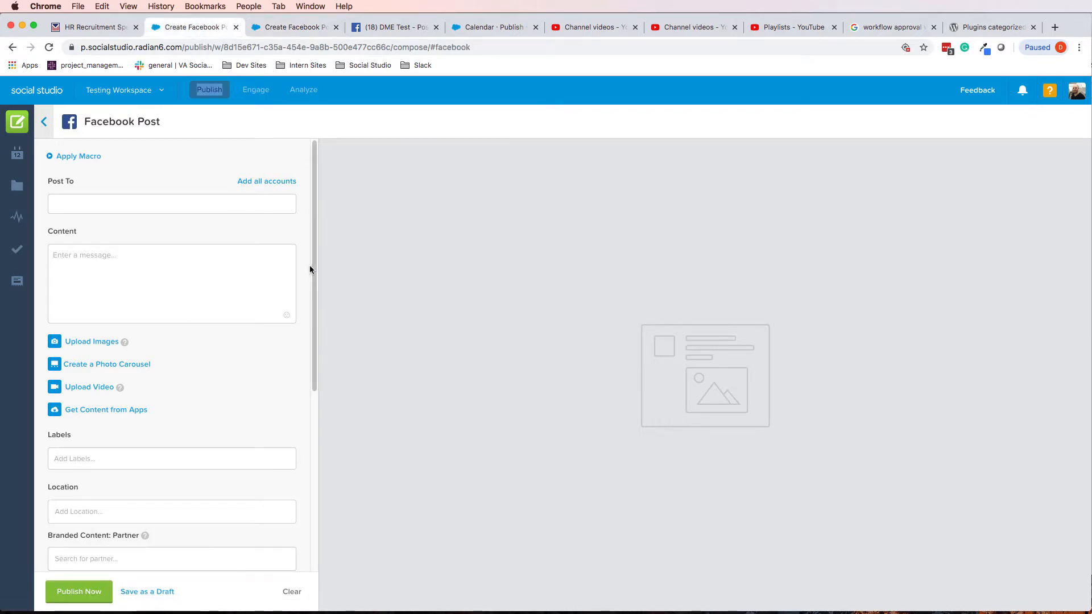
In the directly created post, choose the DME Test account and enter the content "This is some text."
left_click(169, 201)
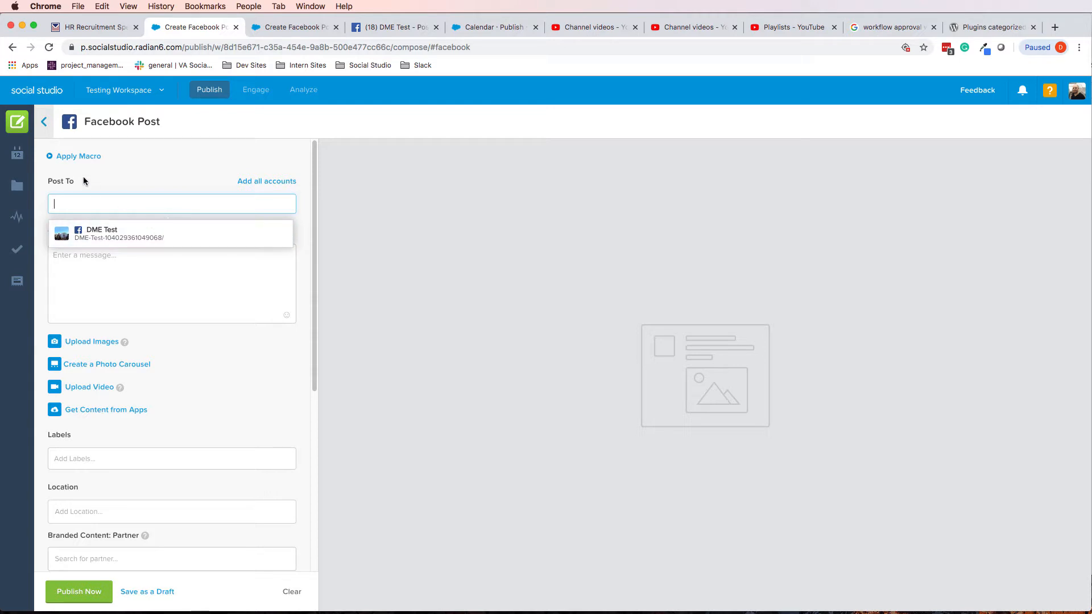
left_click(138, 235)
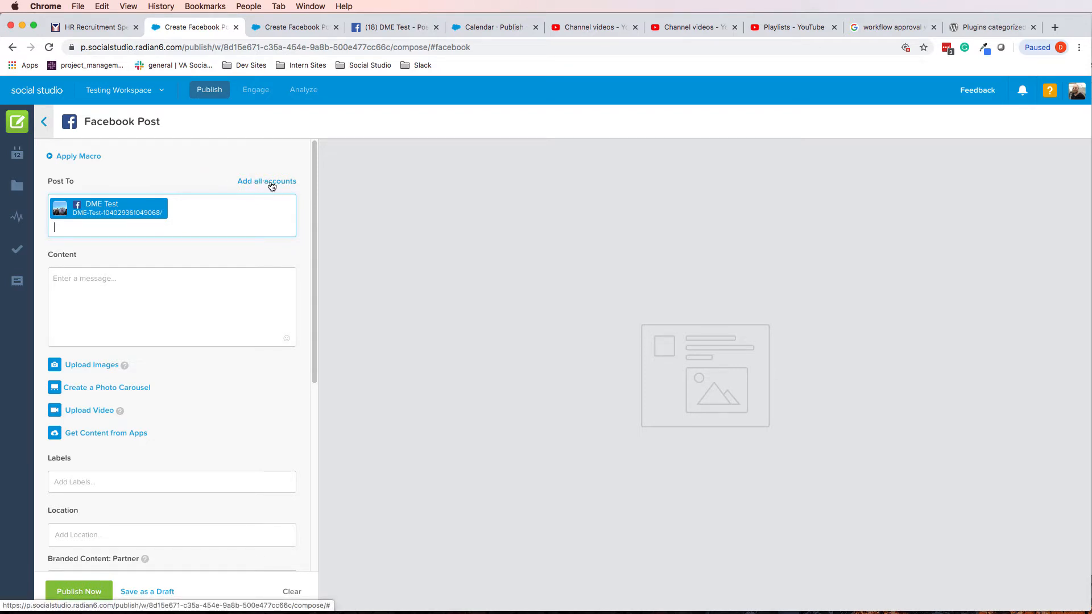
left_click(141, 298)
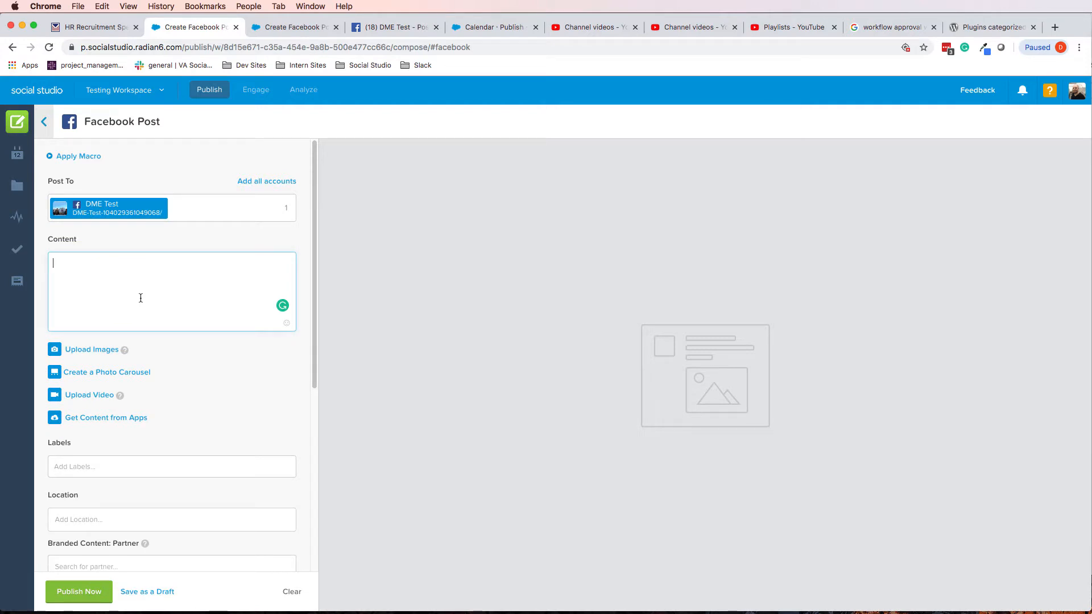
type("This i")
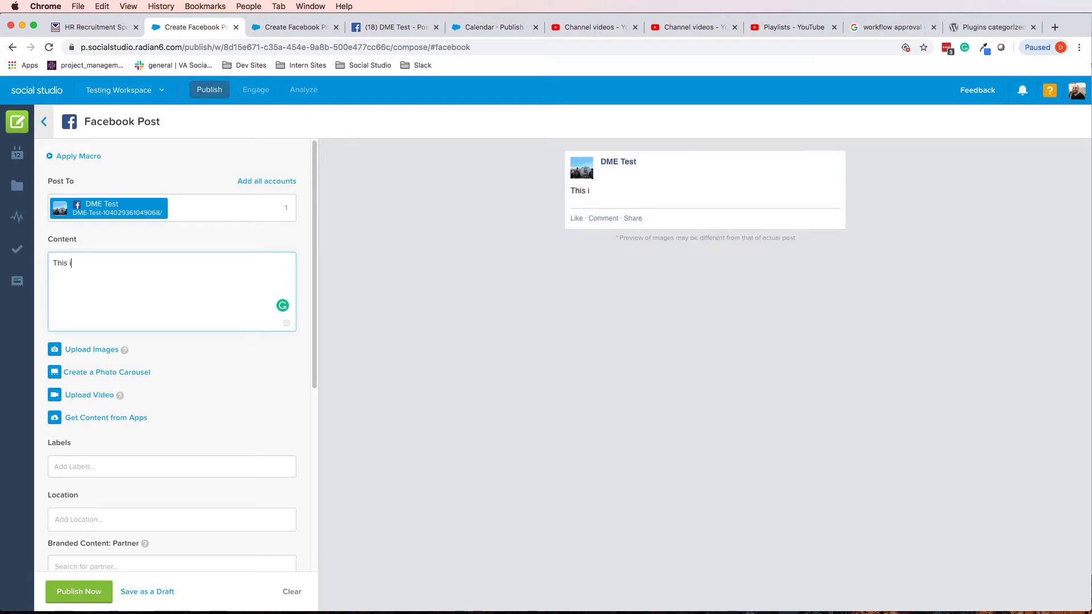
type("s some text.")
Attach the image WAA_IG.jpg from the Downloads folder to the post
left_click(84, 350)
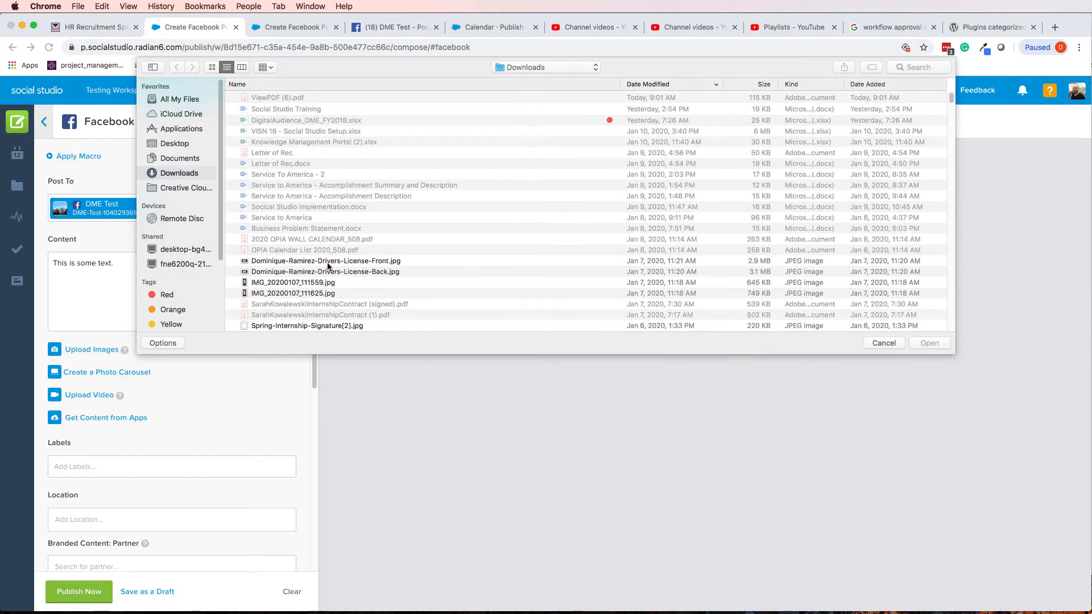
scroll(363, 292, "down", 10)
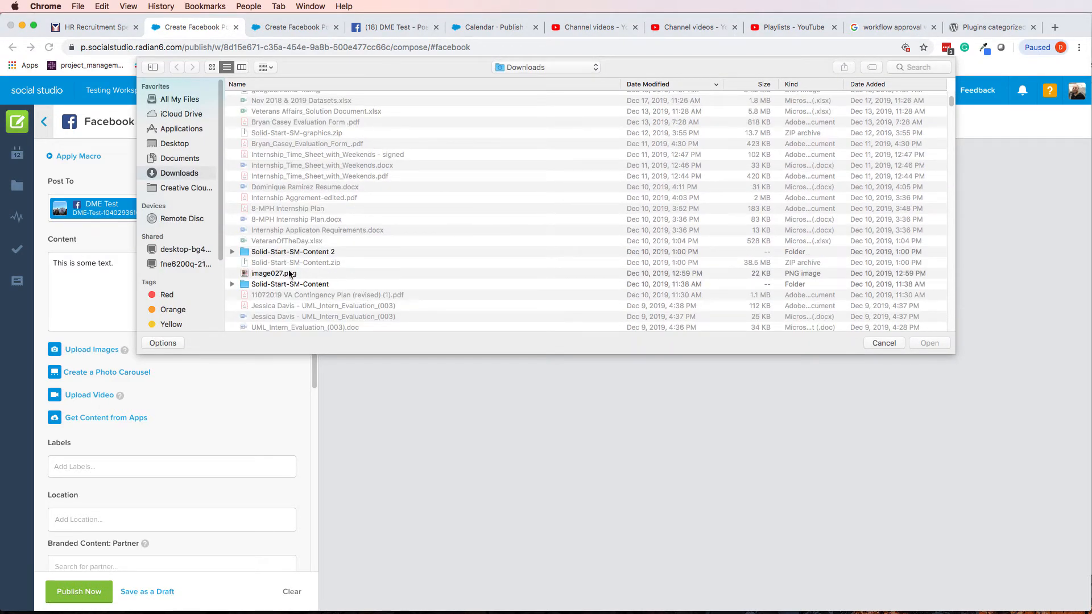
scroll(290, 275, "down", 5)
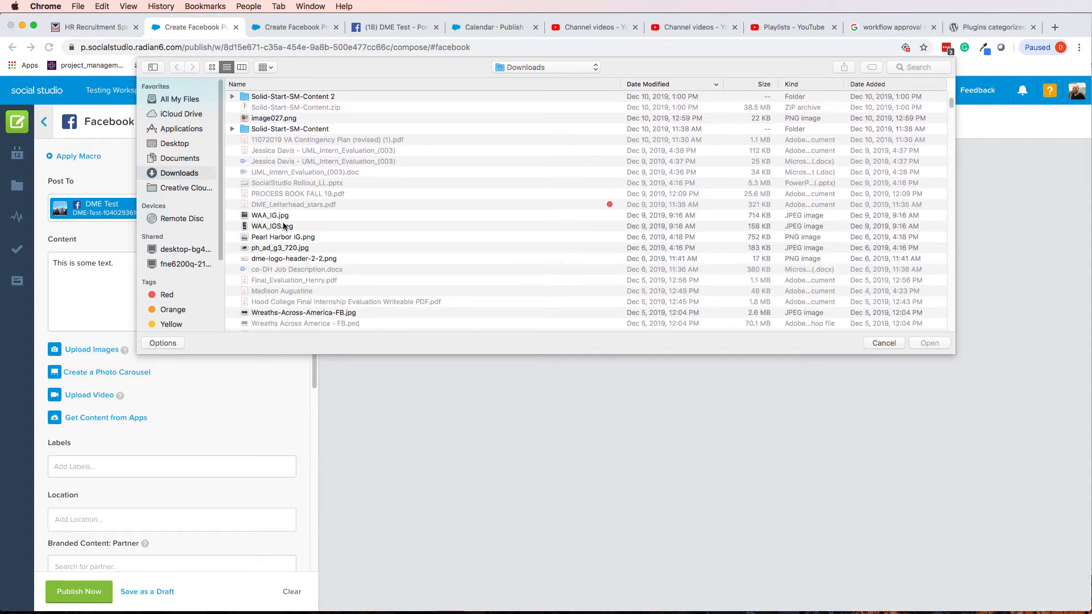
double_click(275, 219)
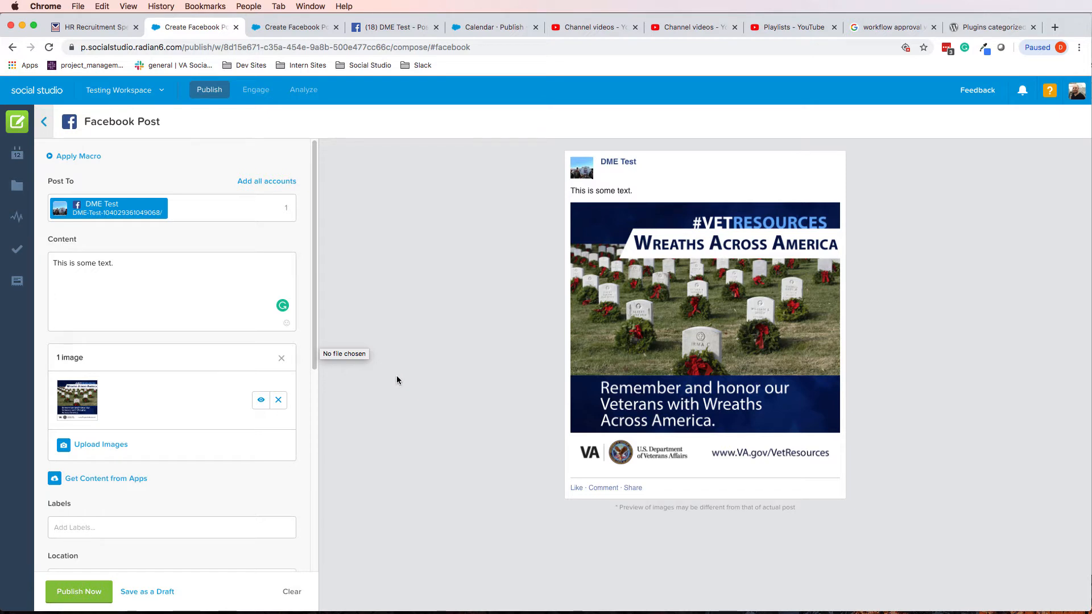
Add the VAntage Point label to the post
scroll(188, 392, "down", 7)
scroll(151, 268, "up", 3)
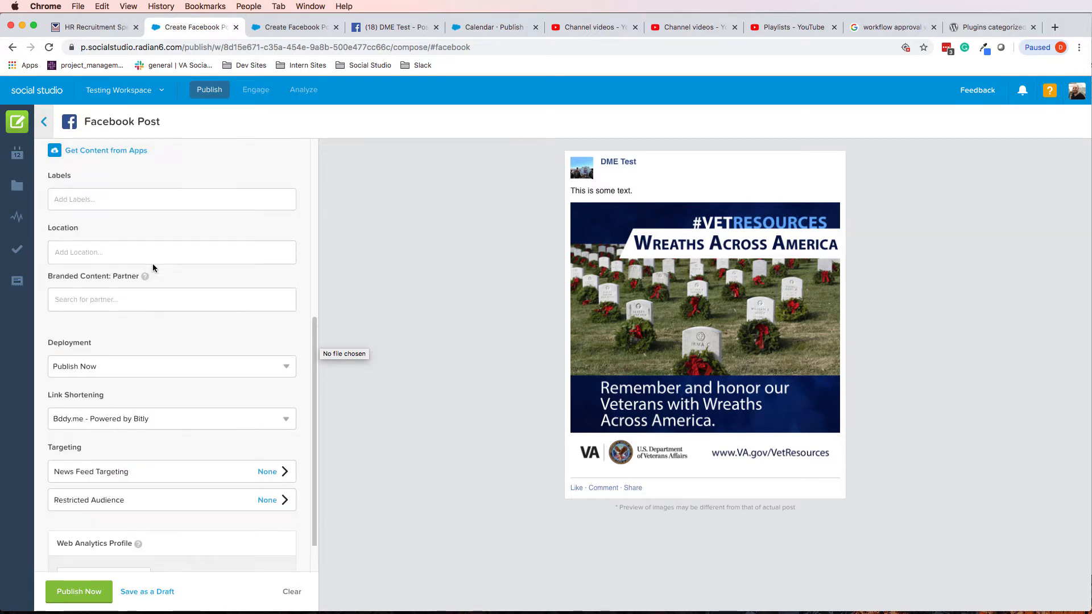
left_click(130, 277)
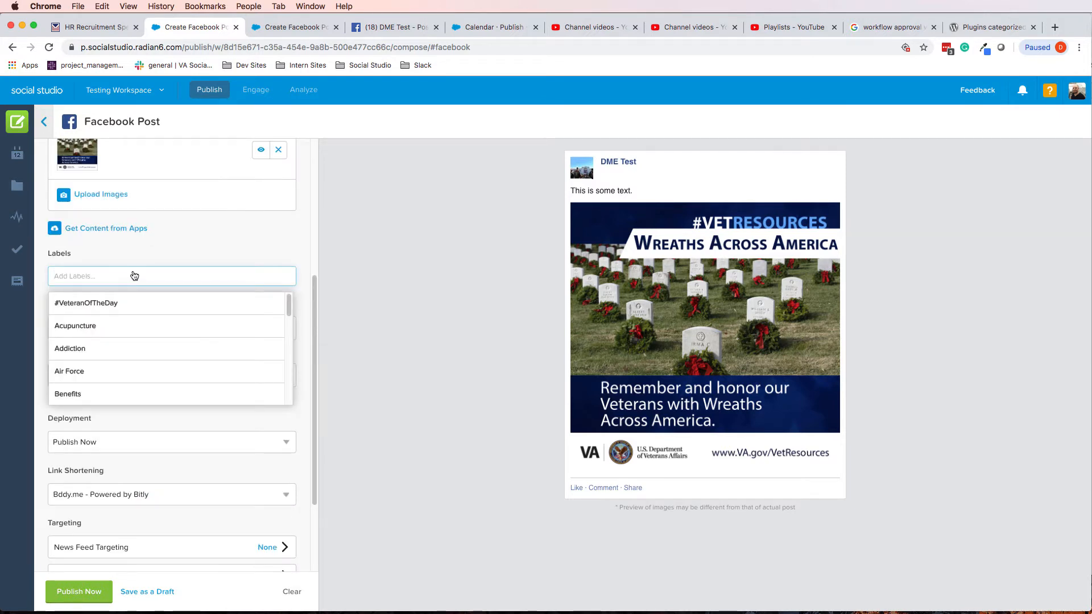
scroll(137, 367, "down", 3)
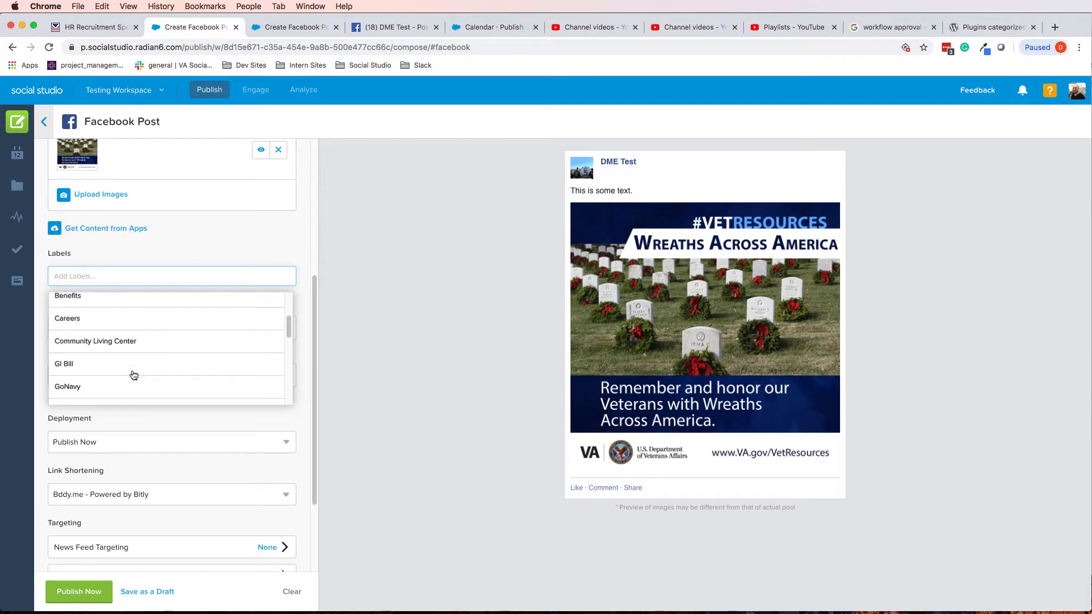
scroll(109, 354, "down", 5)
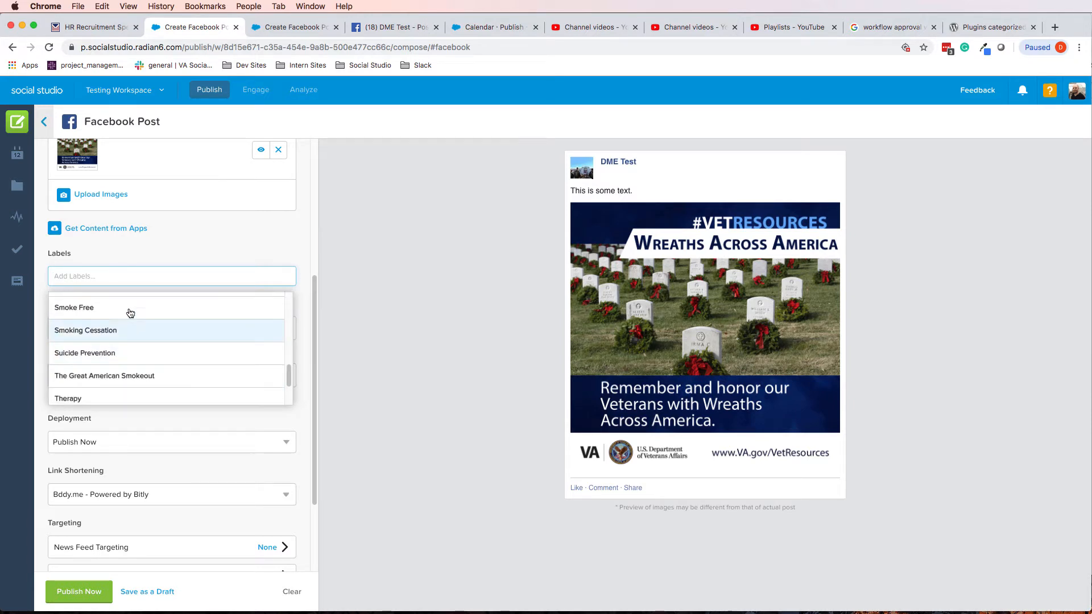
scroll(131, 321, "up", 1)
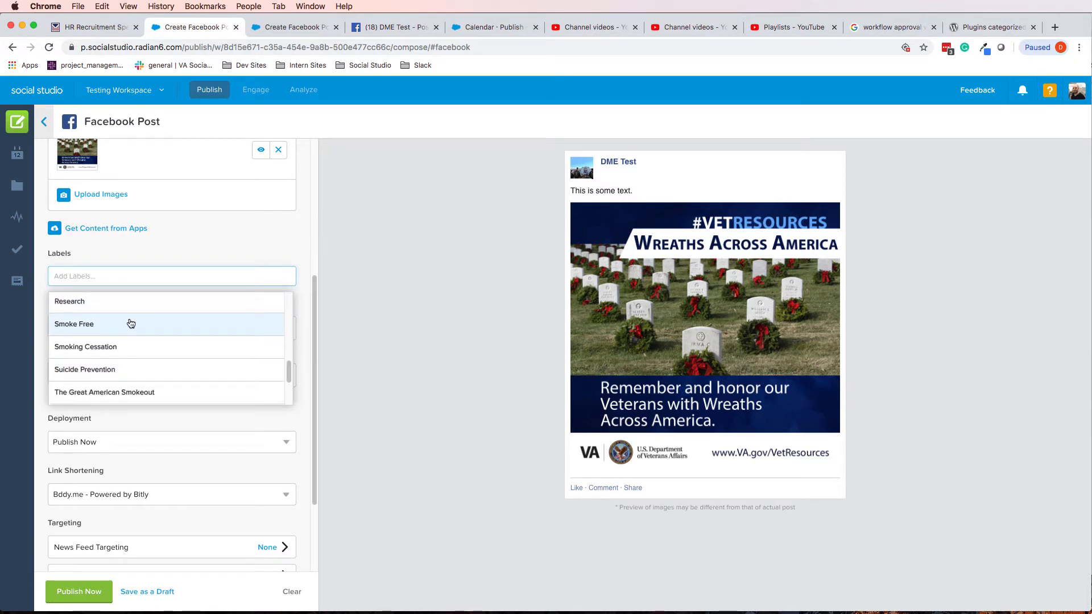
scroll(134, 330, "down", 3)
scroll(142, 341, "down", 2)
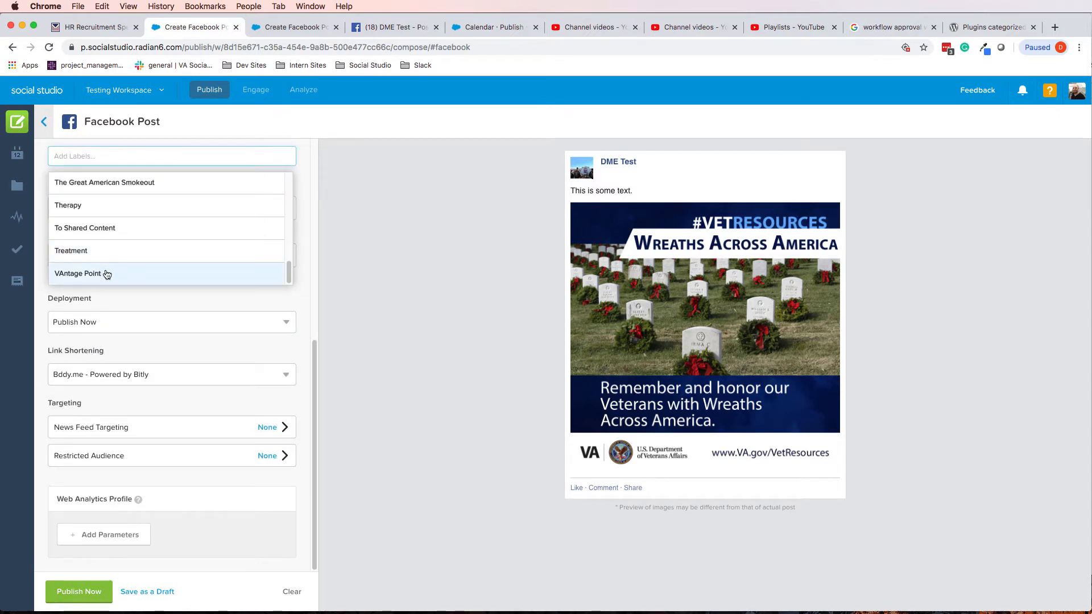
left_click(106, 274)
left_click(305, 184)
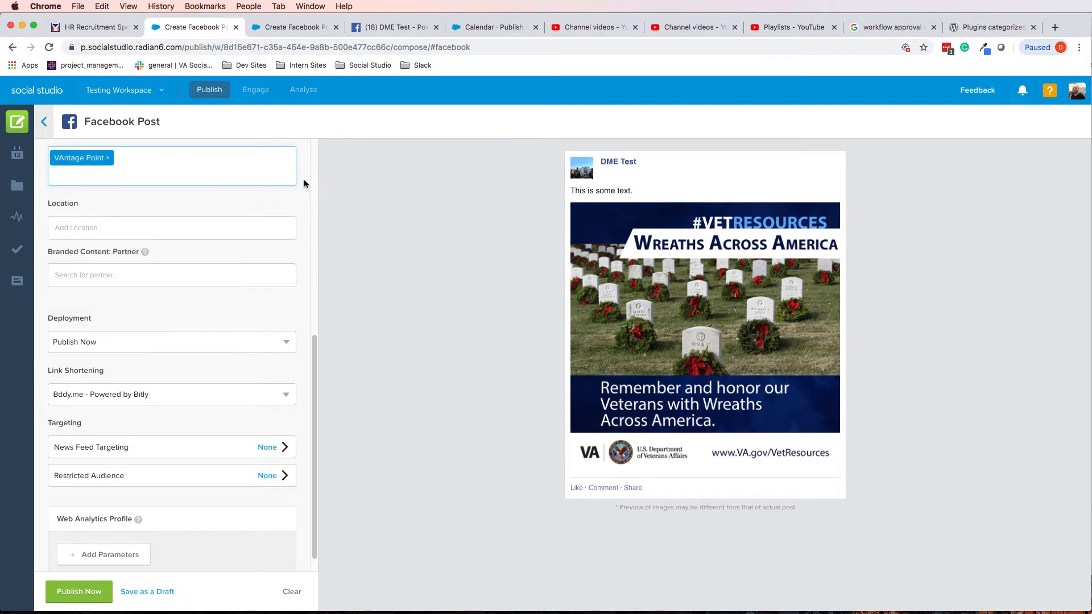
Search locations for "new orleans va medical" and set the post's location to New Orleans VA Medical Center on Canal Street
scroll(304, 183, "up", 10)
scroll(266, 326, "down", 5)
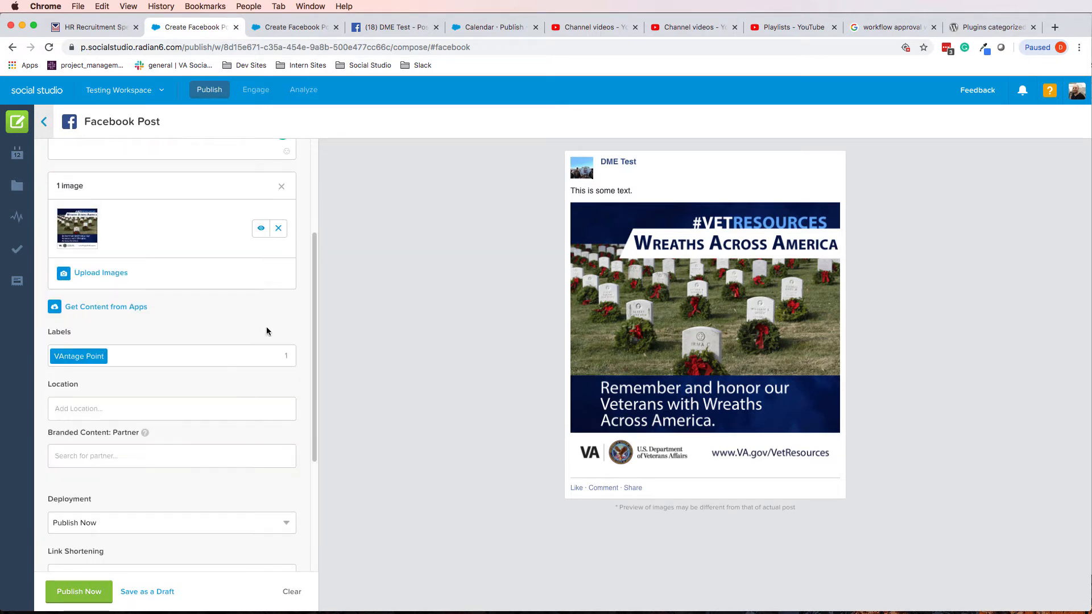
left_click(136, 410)
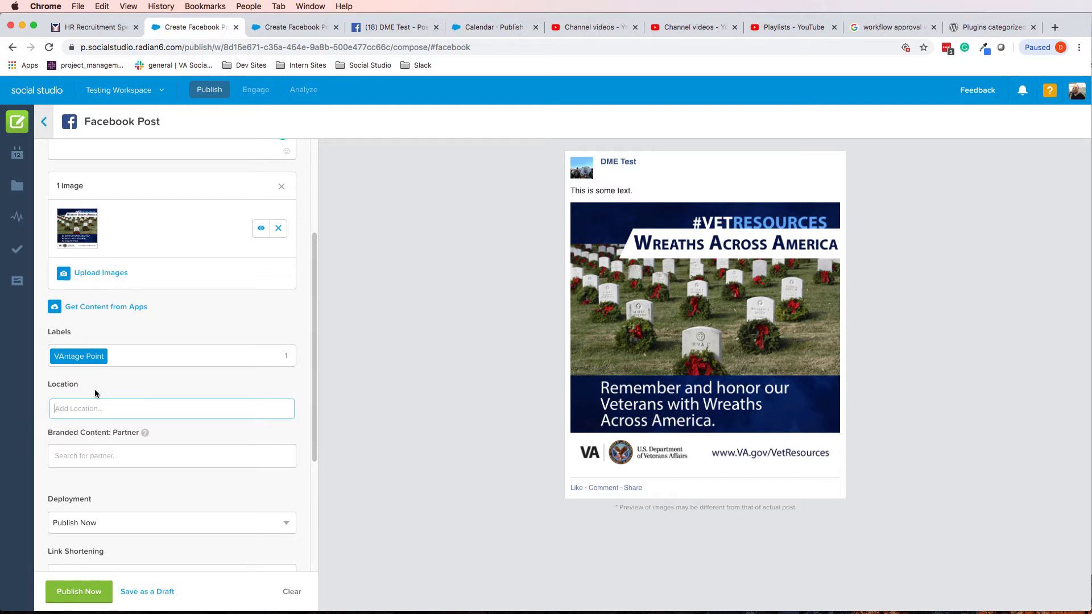
type("s")
key("BackSpace")
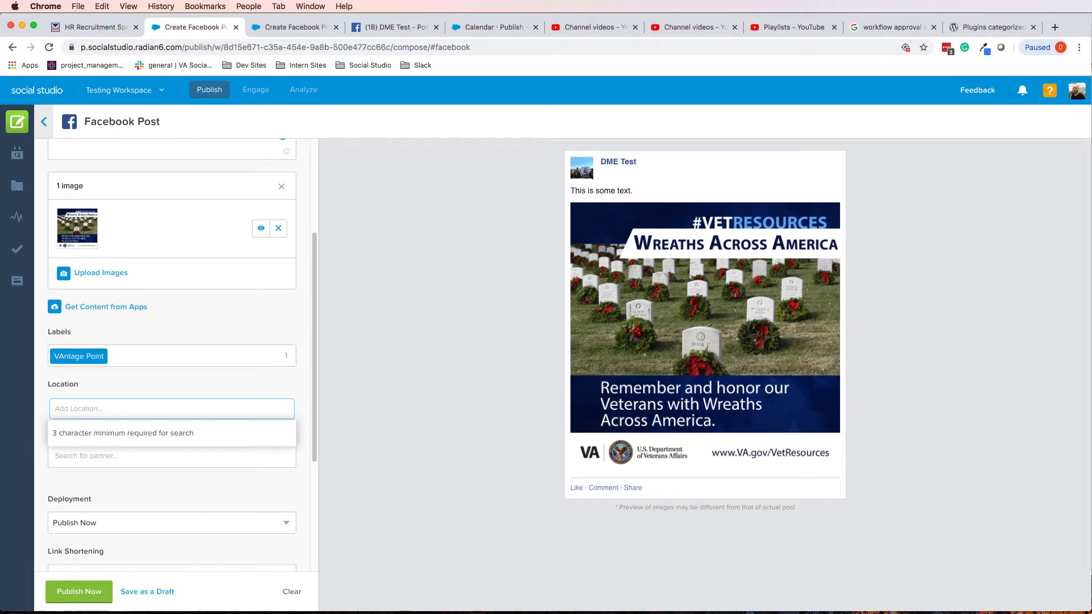
type("new orlean")
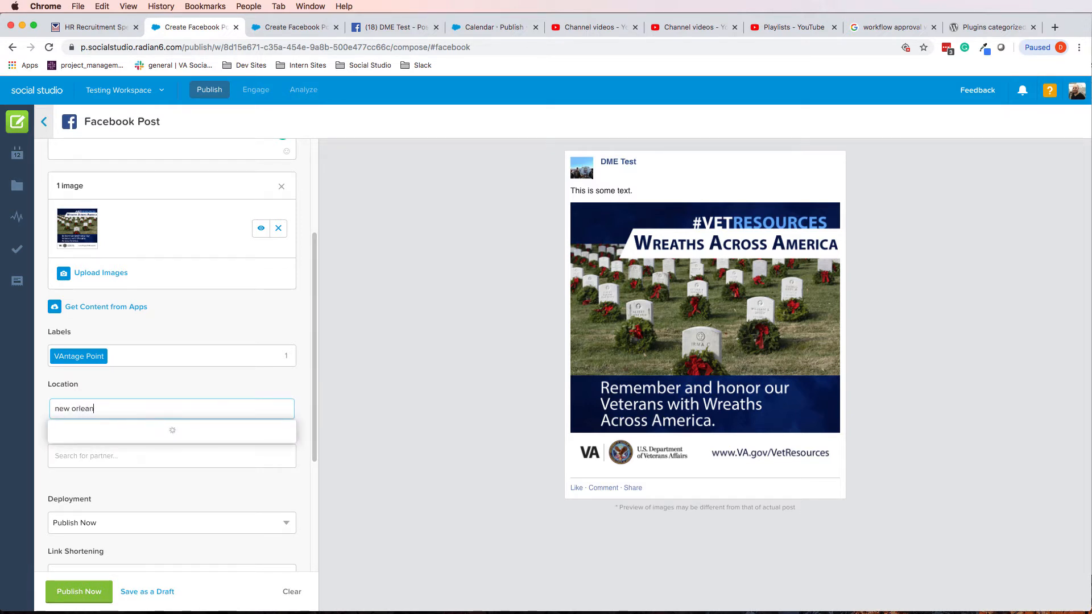
type("s v")
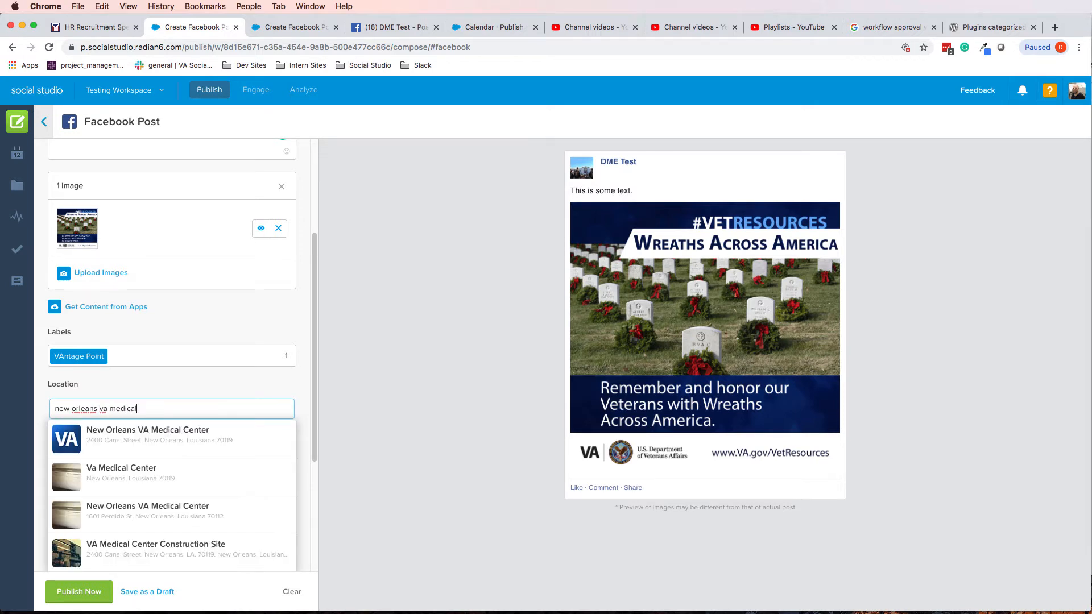
type("a medical")
left_click(115, 447)
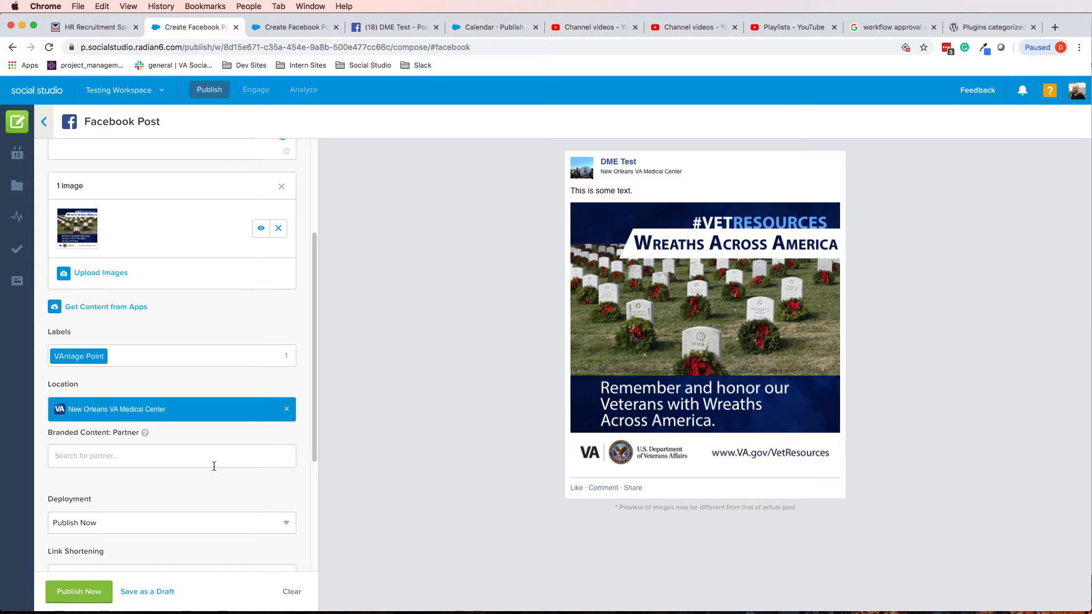
scroll(153, 462, "down", 2)
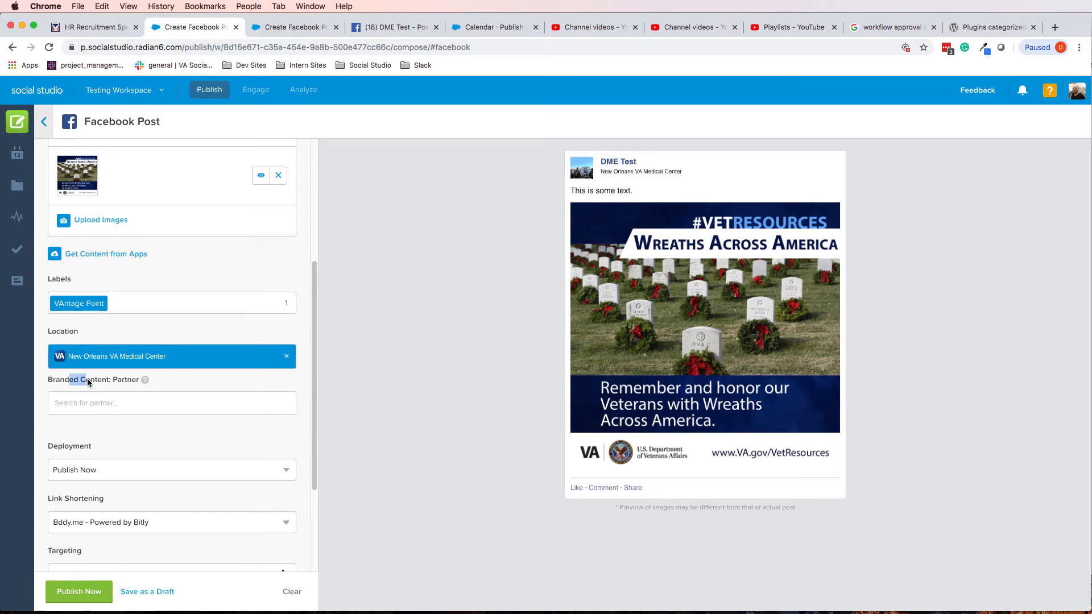
Examine the post's branded content partner field and the available link shortening options
scroll(143, 403, "down", 2)
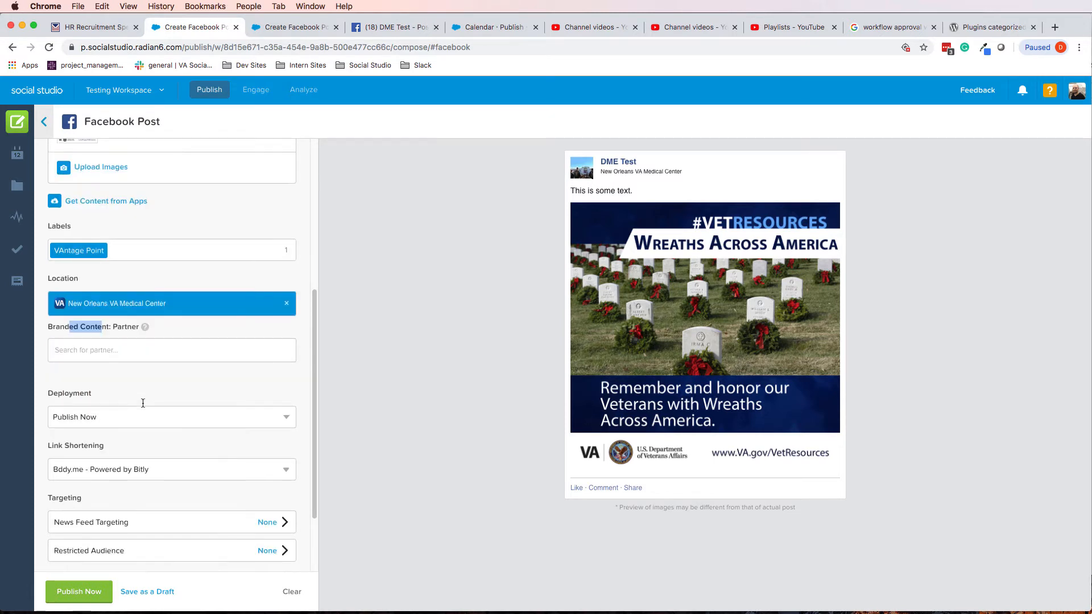
scroll(142, 403, "down", 1)
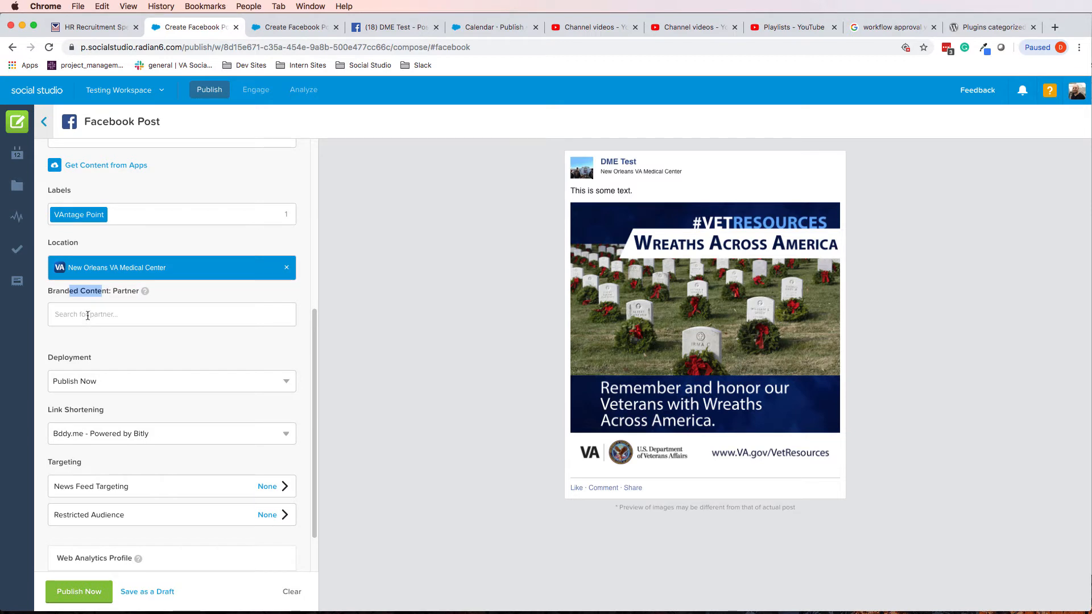
left_click(61, 312)
scroll(111, 353, "down", 2)
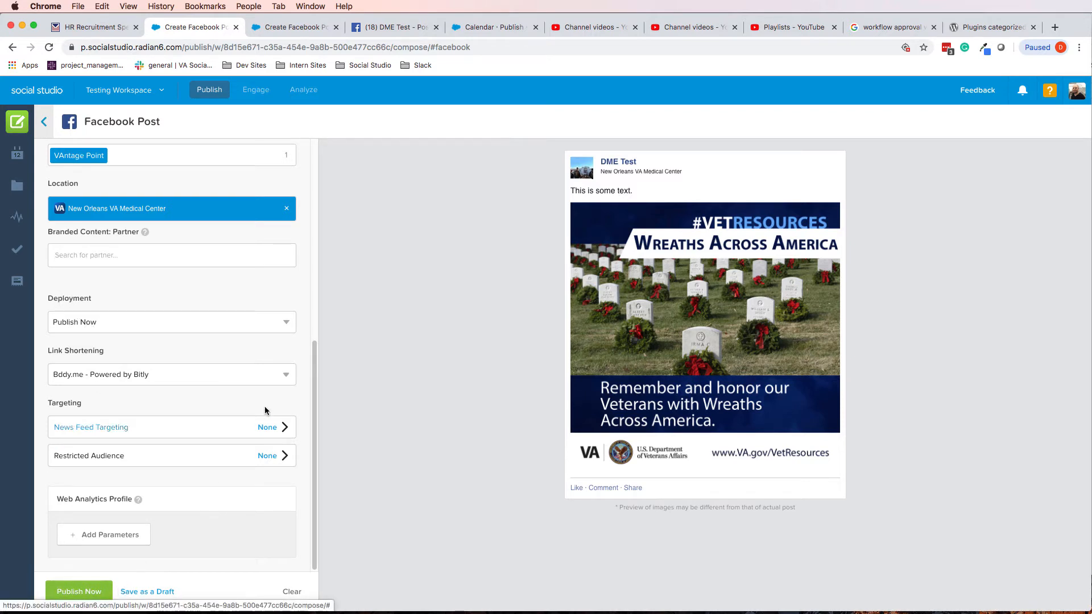
left_click(105, 375)
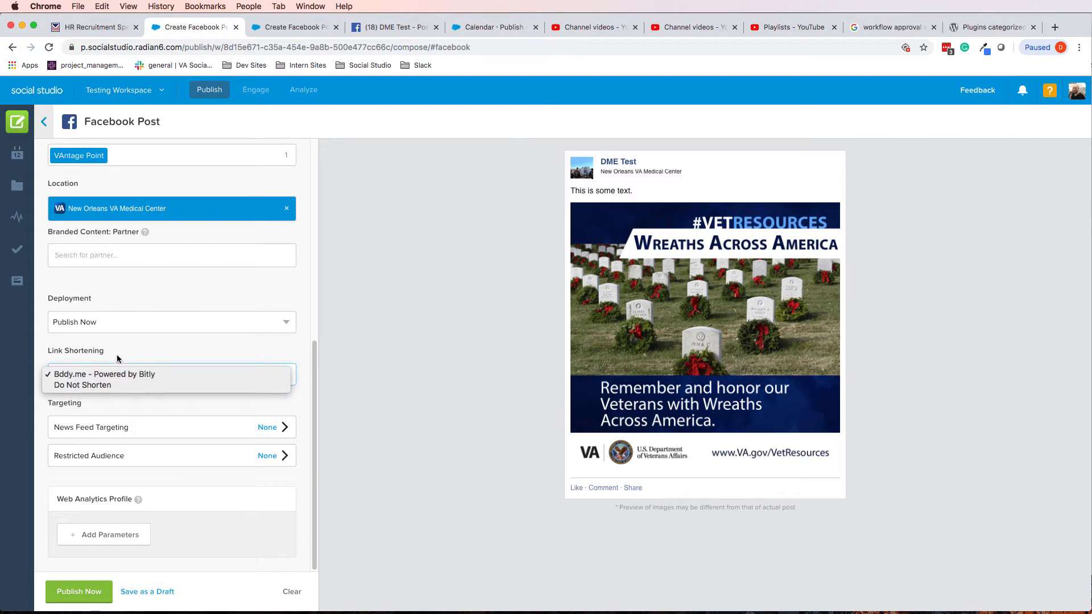
left_click(140, 357)
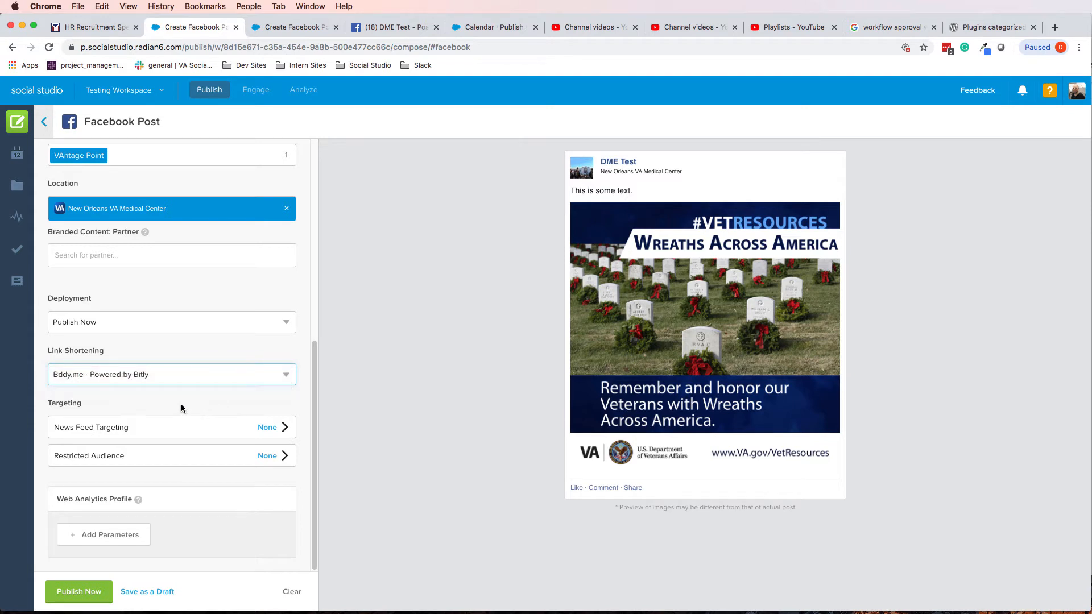
Apply news feed targeting to the post with New Orleans, Louisiana, United States as the location
left_click(169, 431)
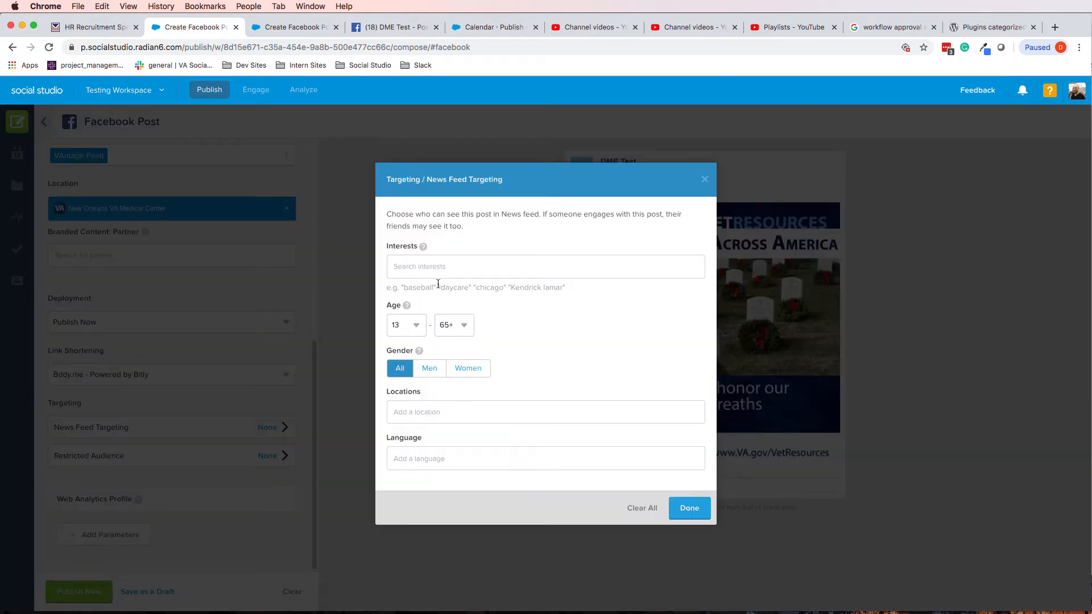
left_click(455, 373)
left_click(436, 412)
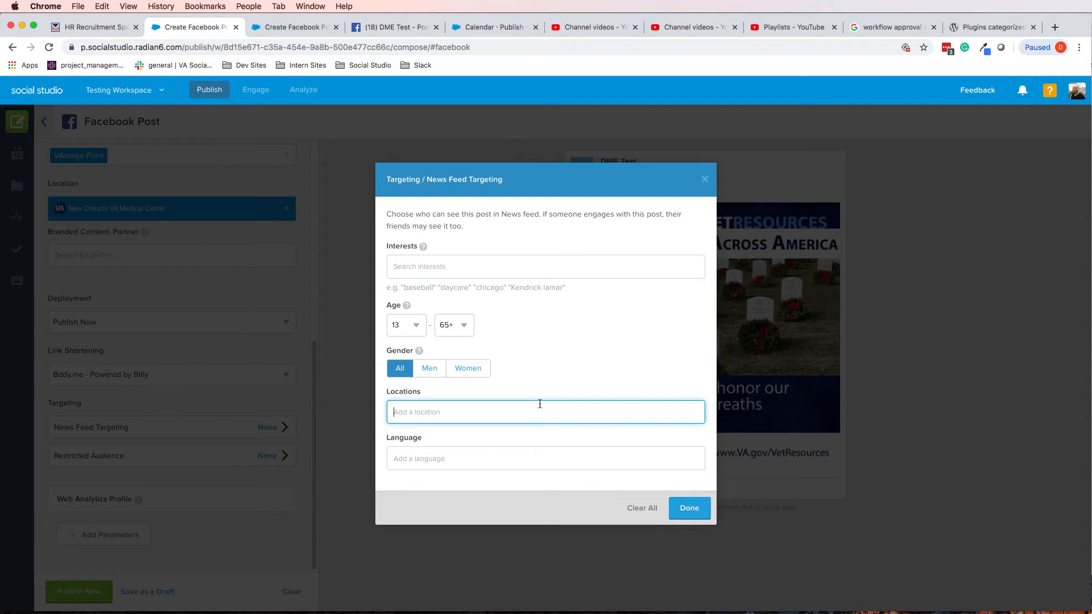
type("New")
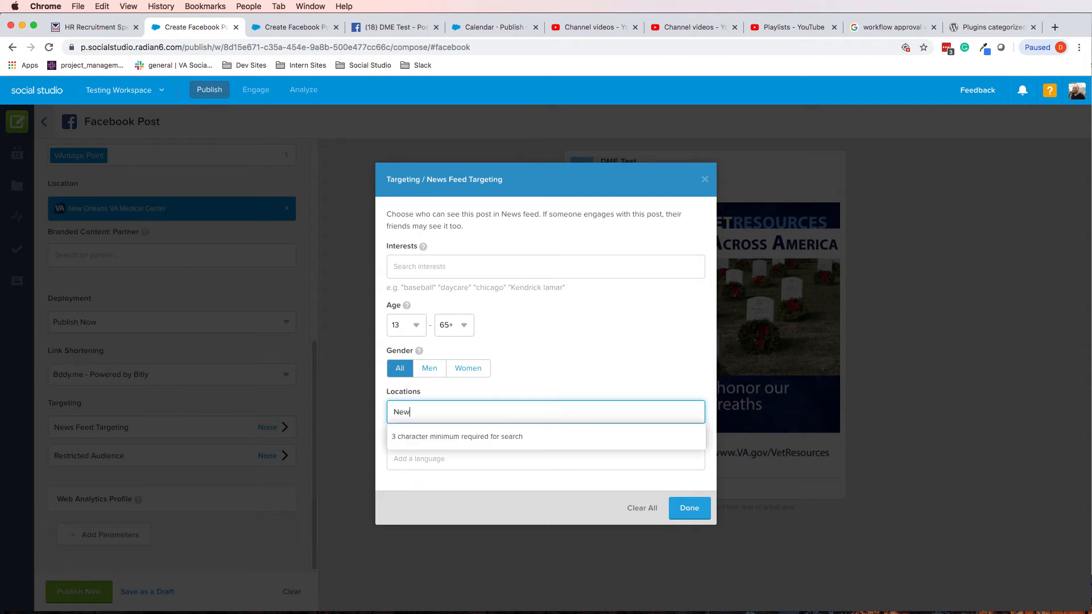
key("BackSpace")
key("BackSpace")
key("BackSpace")
key("BackSpace")
type("Louisiana, United States")
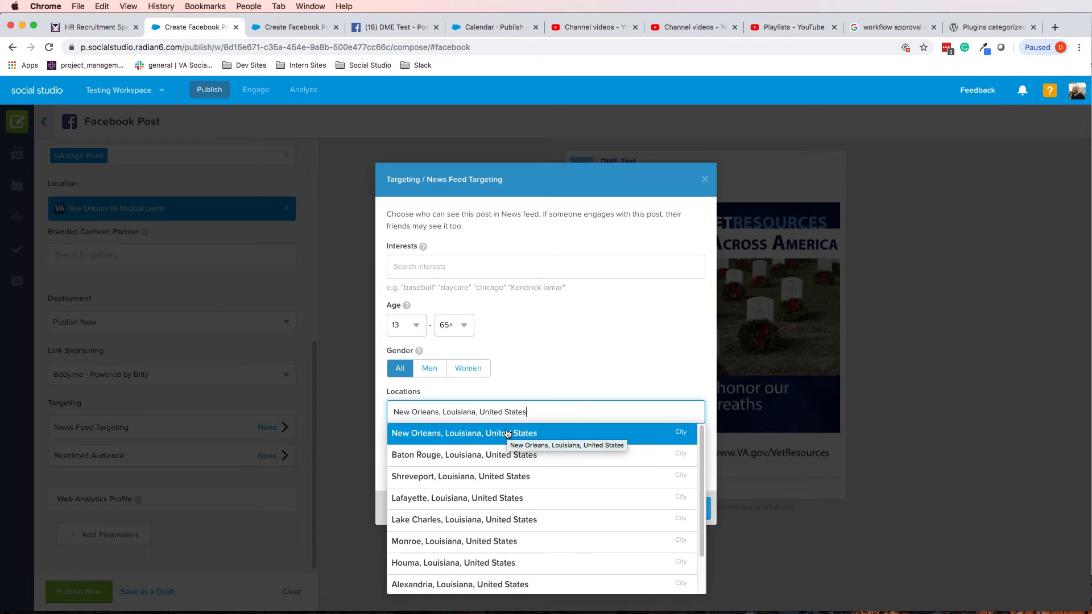
left_click(566, 437)
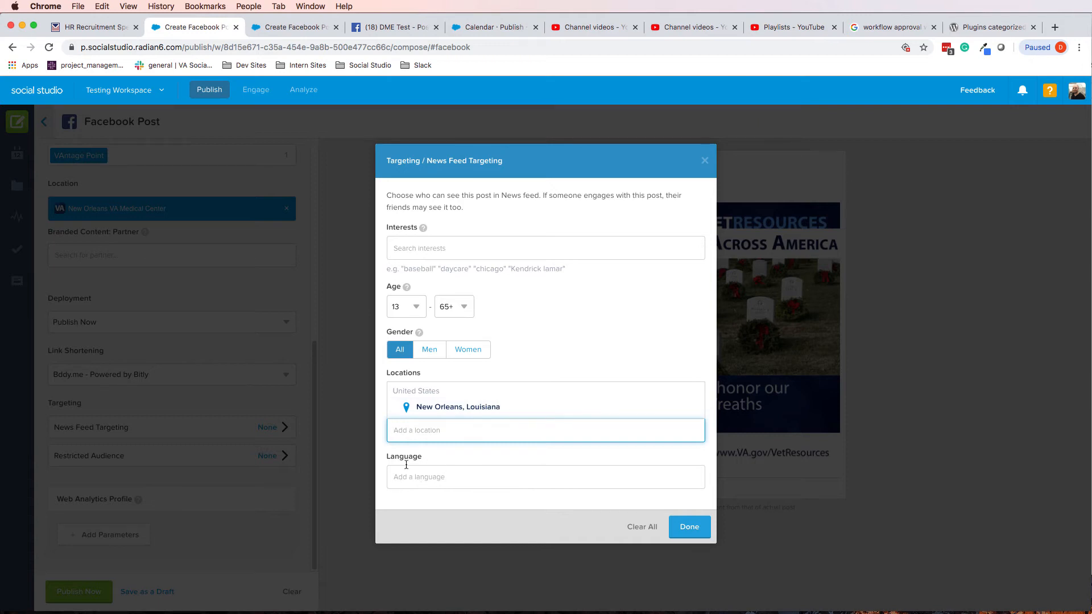
left_click(688, 528)
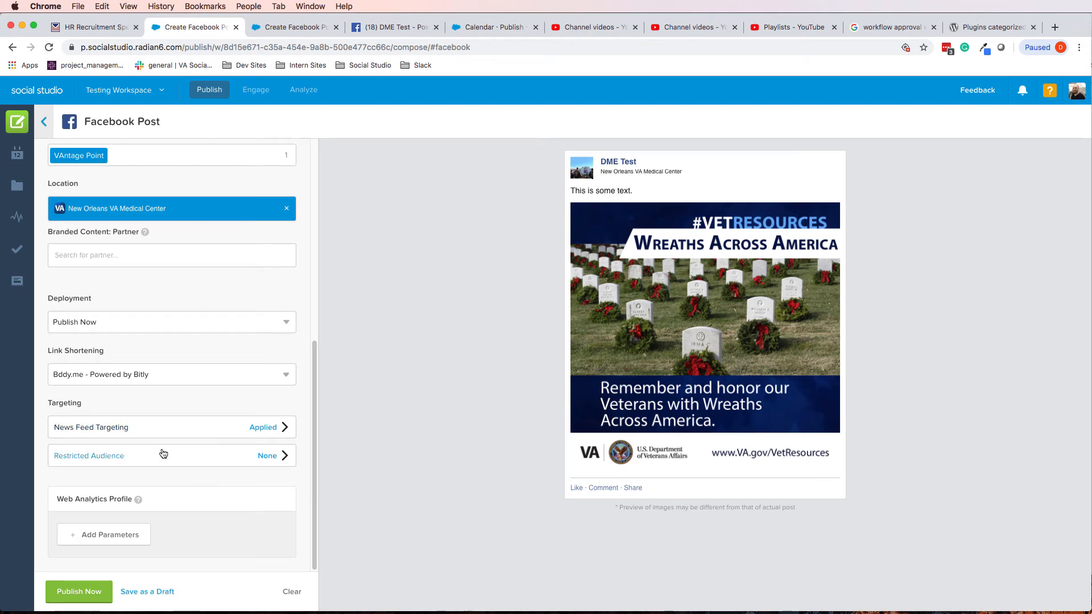
Examine the age choices in the post's Restricted Audience settings, leaving the audience unrestricted
left_click(121, 457)
left_click(411, 339)
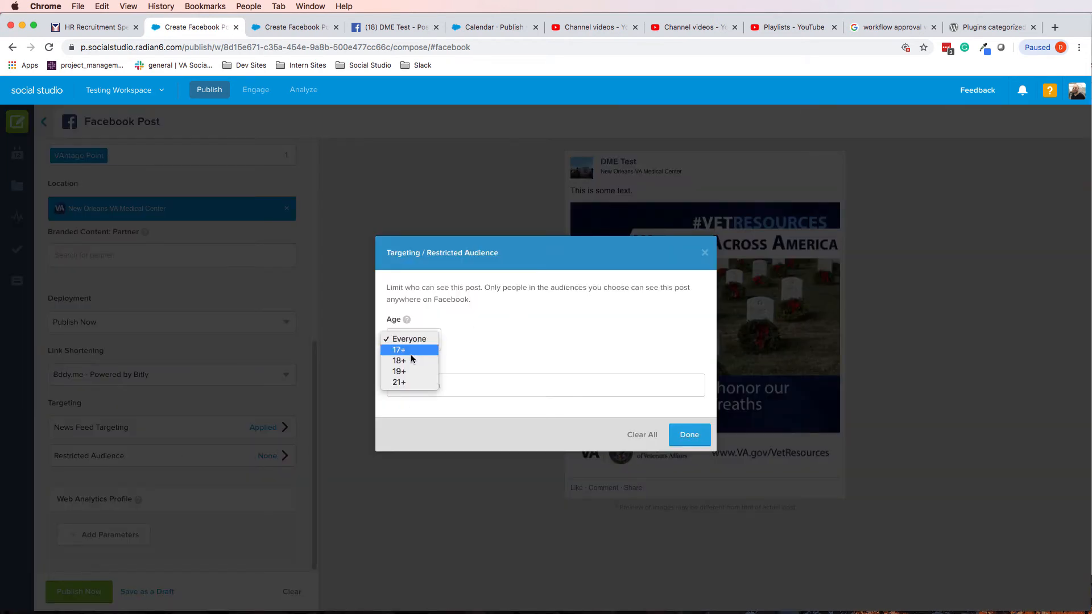
left_click(422, 464)
left_click(696, 435)
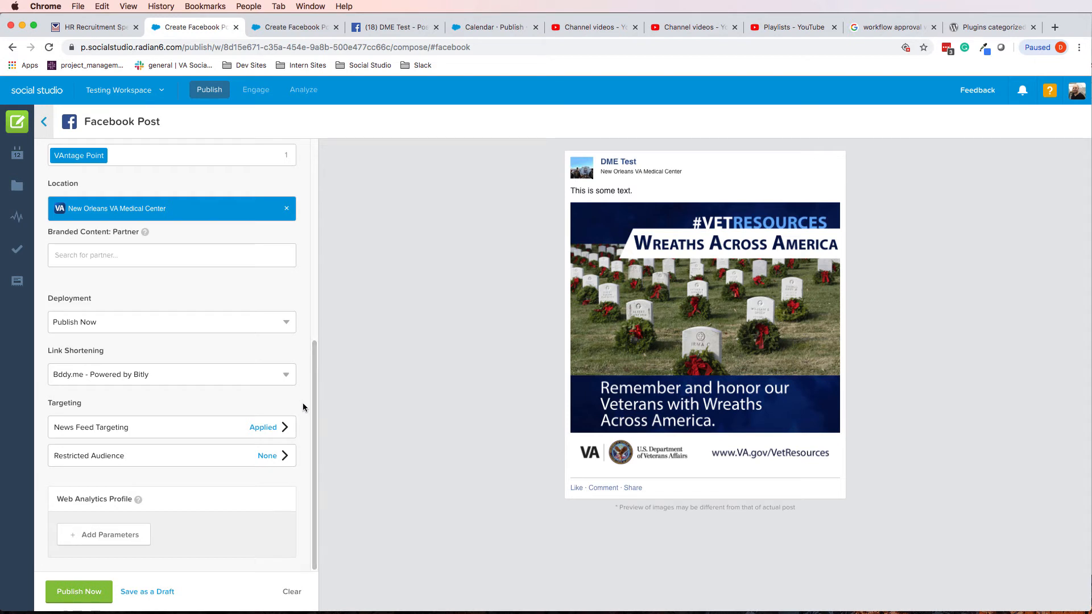
Publish the Facebook post immediately and check its details in the reloaded calendar
left_click(65, 601)
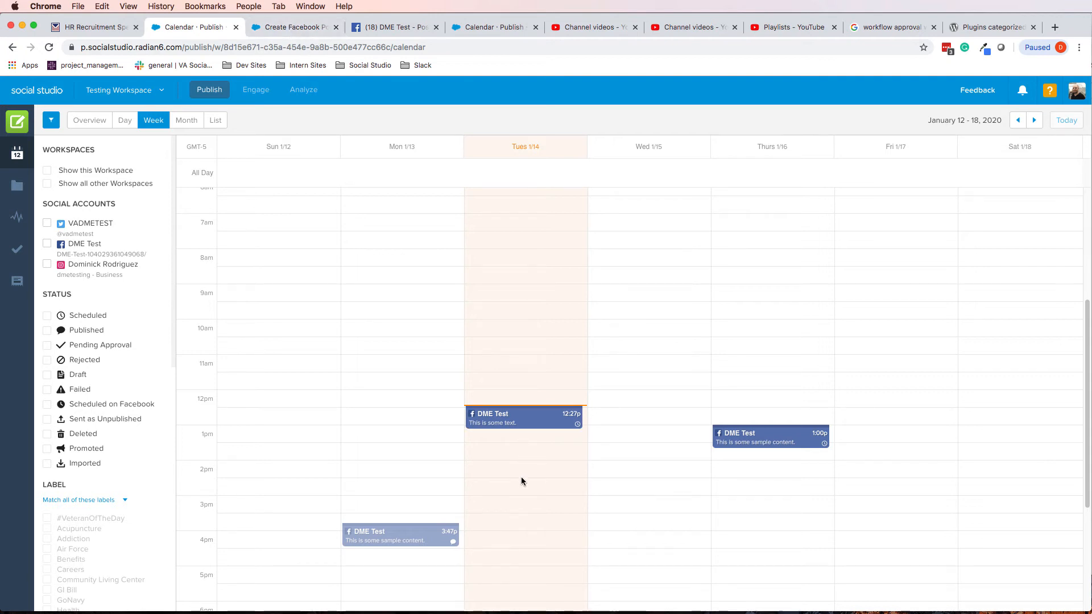
left_click(509, 423)
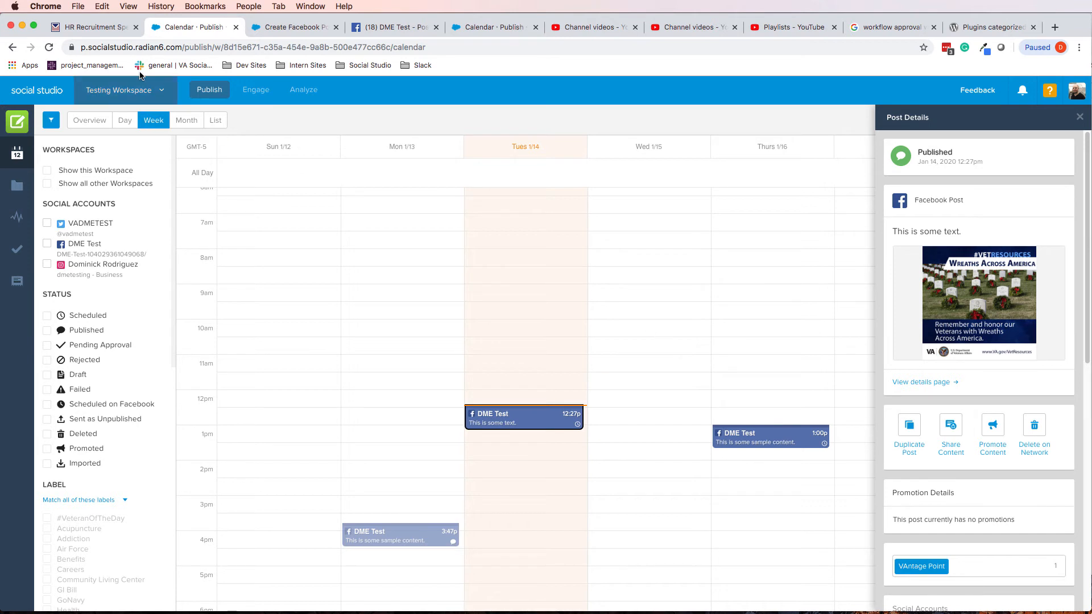
left_click(49, 48)
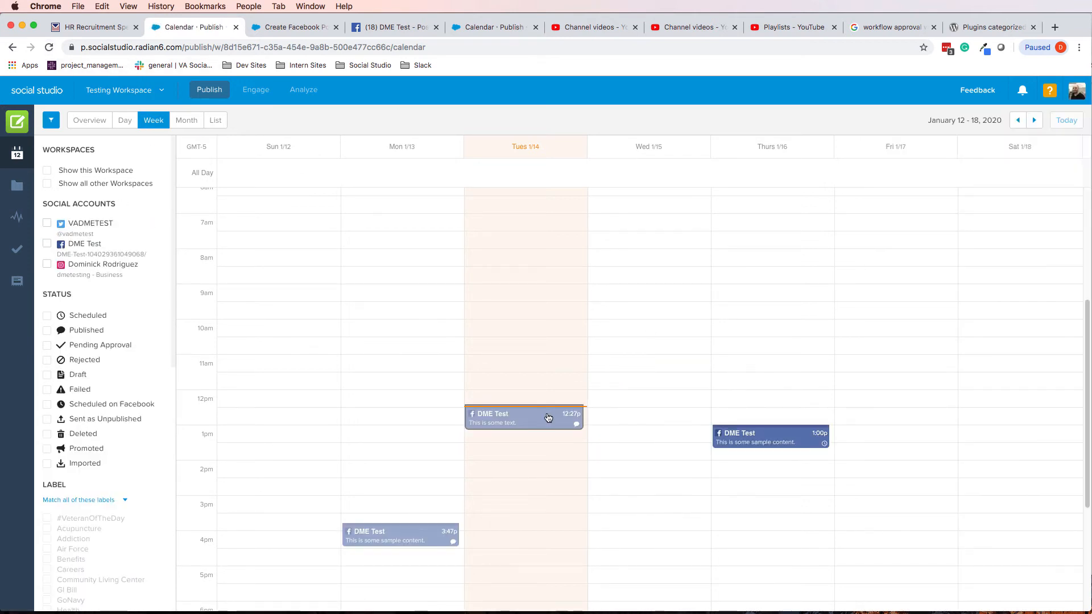
left_click(580, 414)
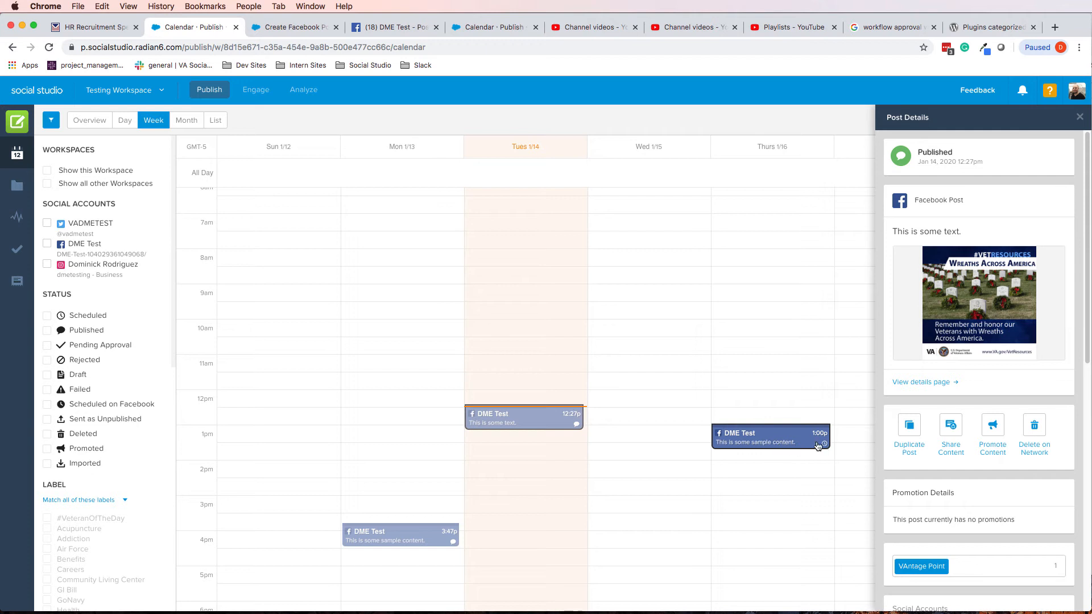
Copy the message "This is some text." from the published post's details
triple_click(895, 233)
right_click(893, 232)
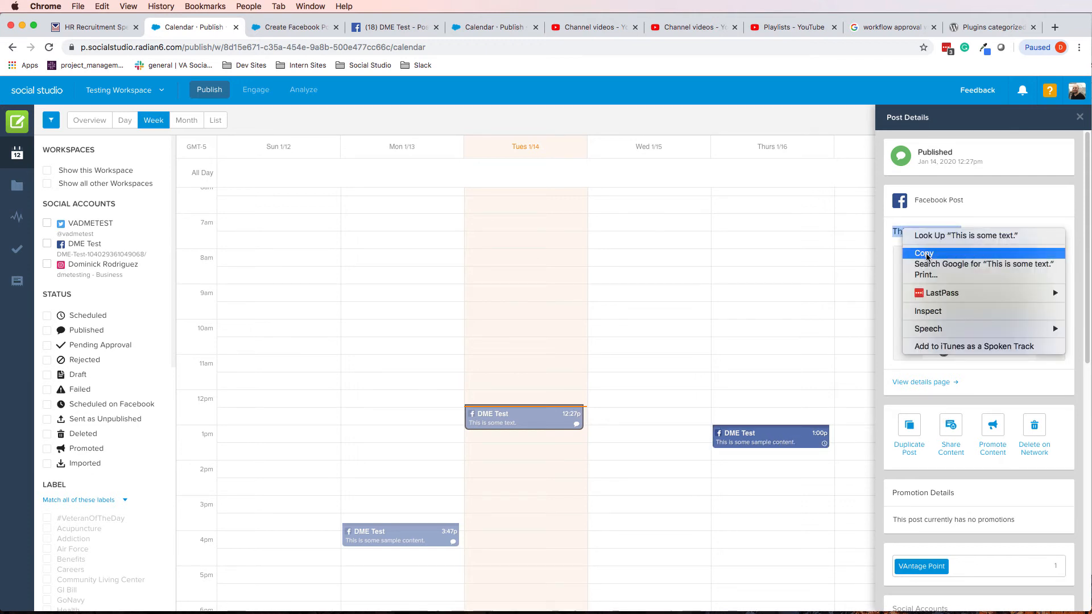
left_click(916, 255)
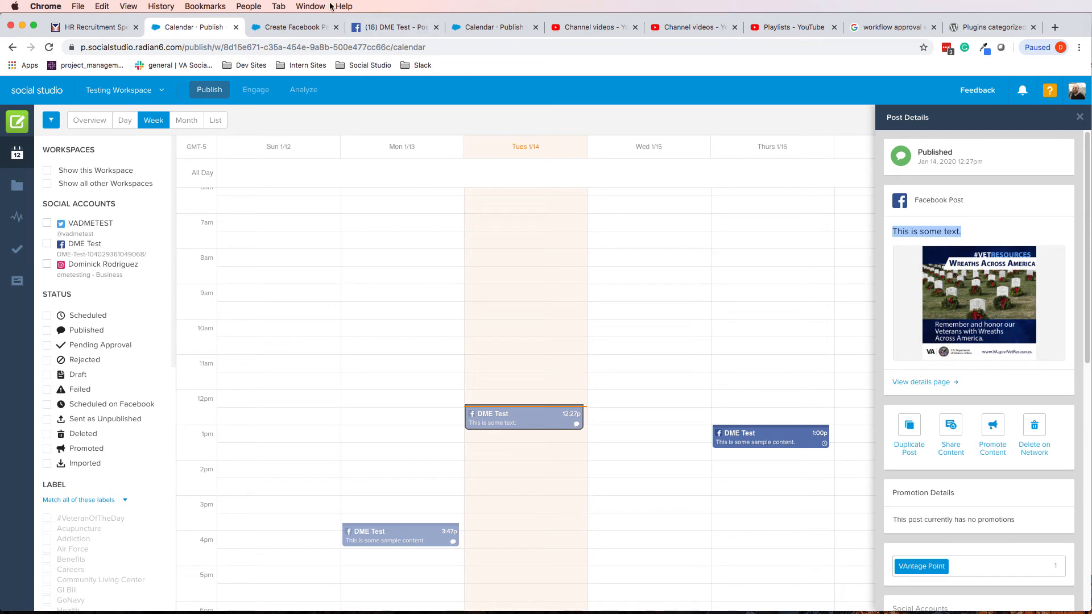
In the other open Facebook post form, choose the DME Test account and paste "This is some text." as the content
left_click(292, 28)
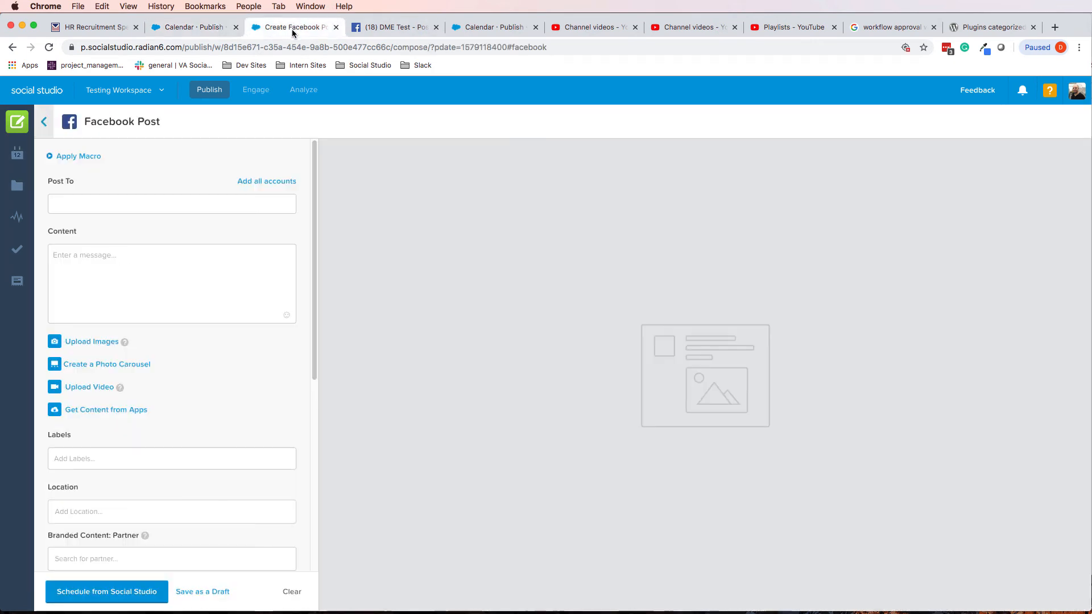
left_click(141, 210)
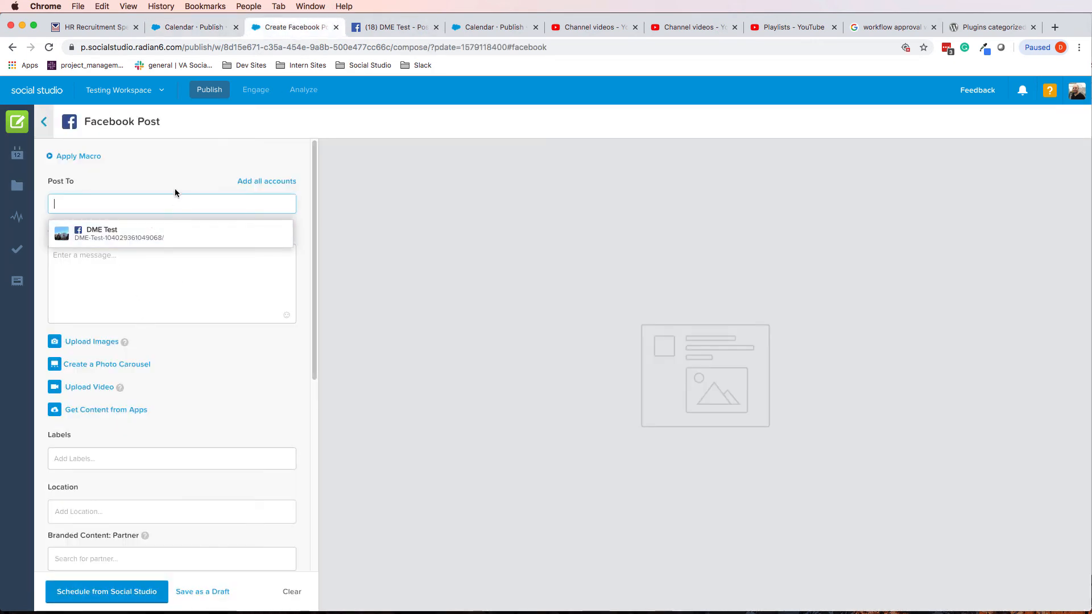
left_click(176, 231)
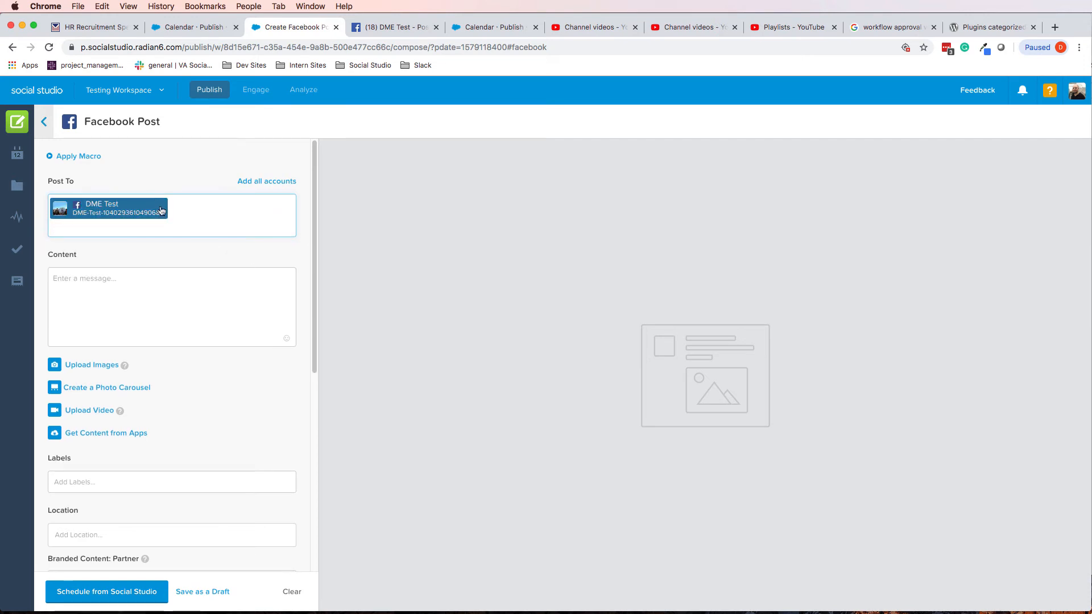
left_click(209, 288)
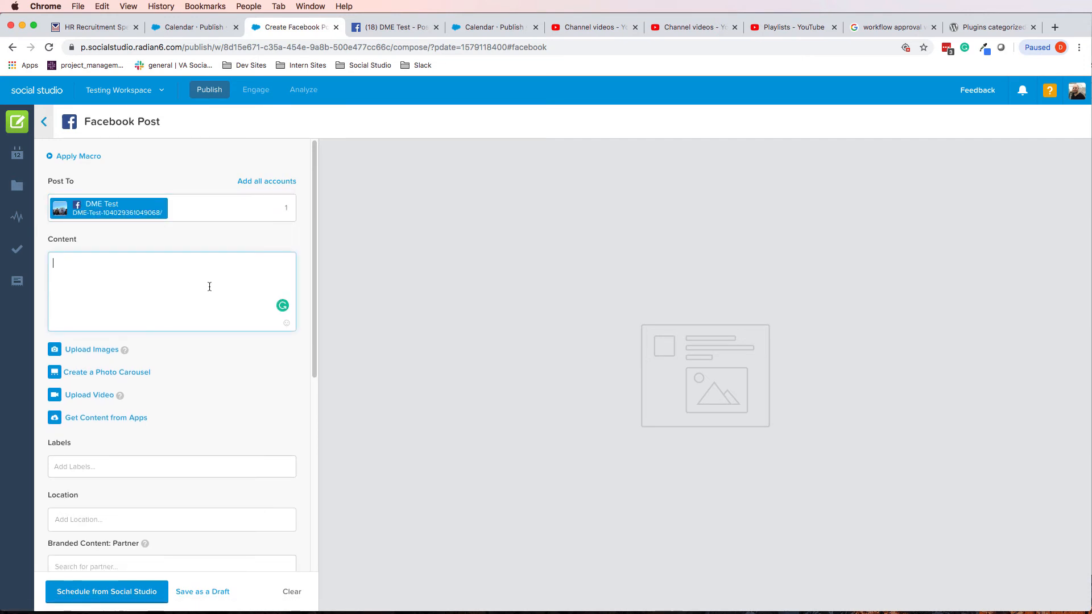
key("super+v")
scroll(217, 266, "down", 6)
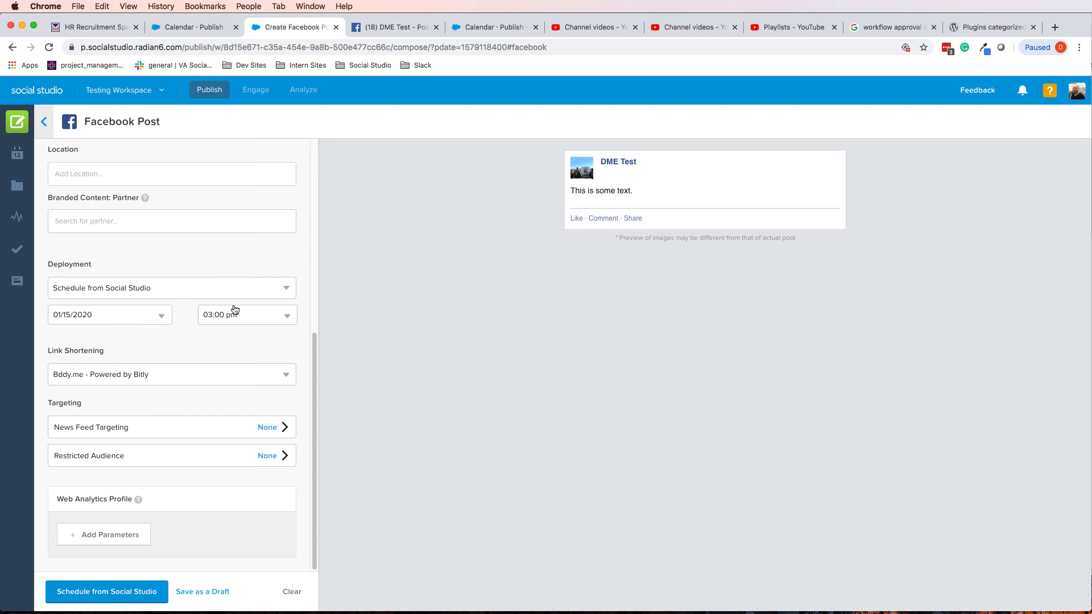
scroll(191, 342, "up", 6)
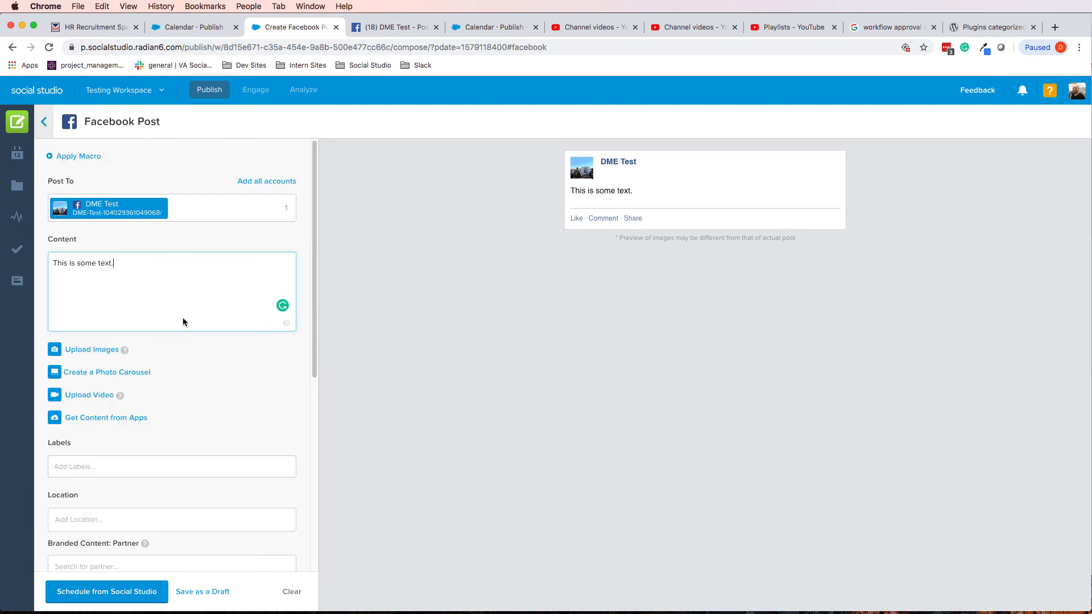
Attach the image WAA_IG.jpg from the Downloads folder to the second Facebook post
left_click(88, 351)
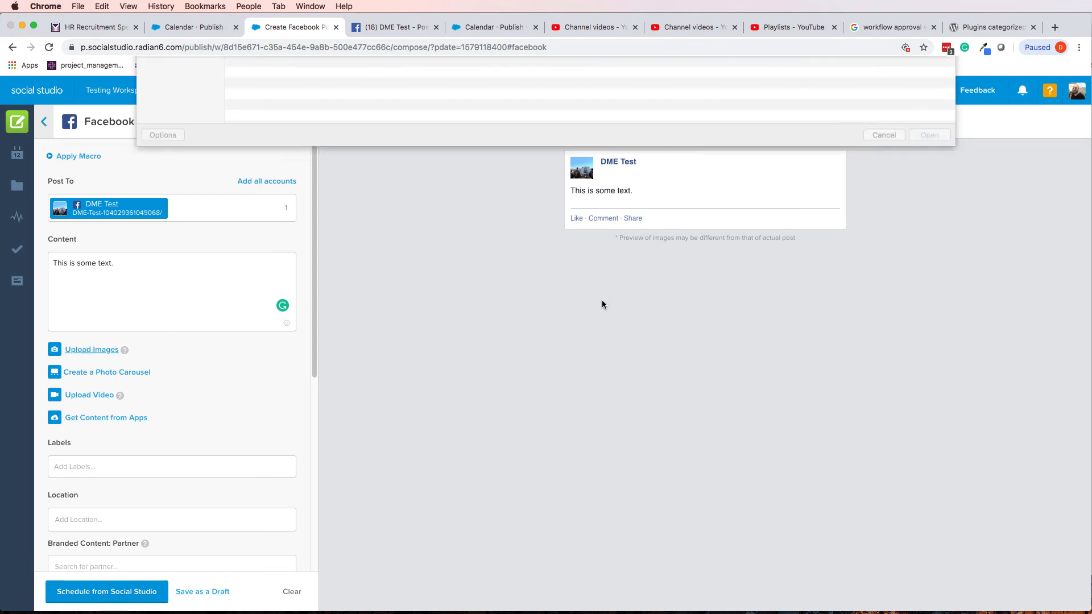
scroll(331, 250, "down", 10)
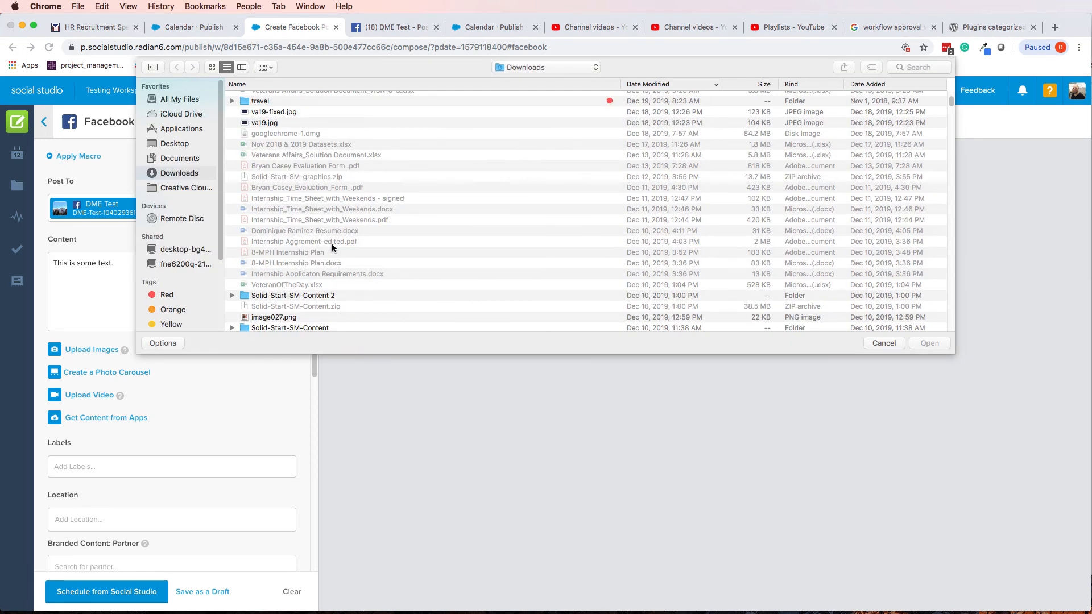
scroll(332, 237, "down", 3)
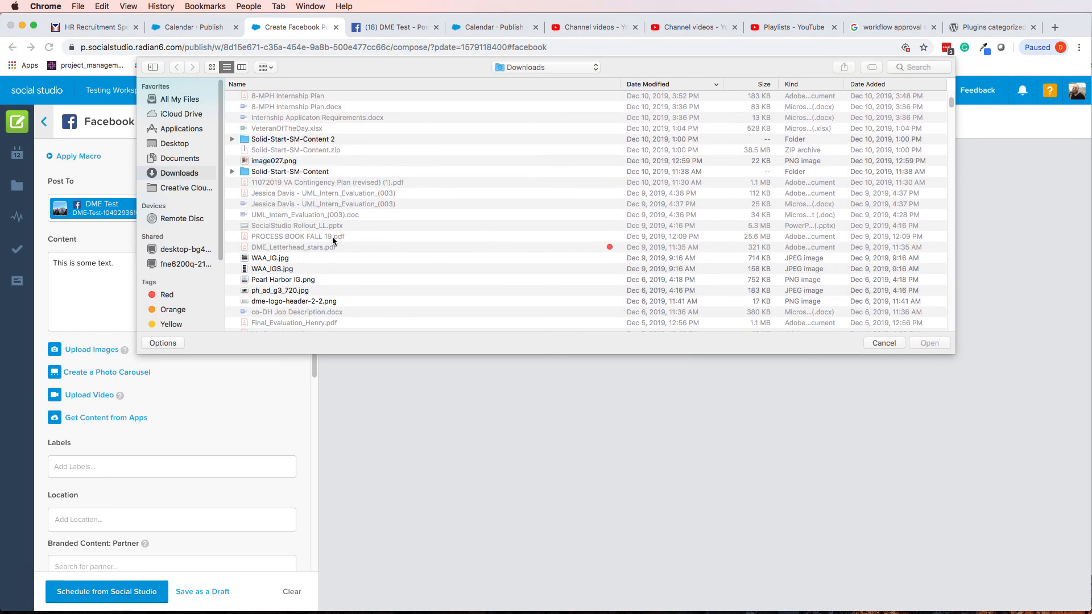
double_click(269, 260)
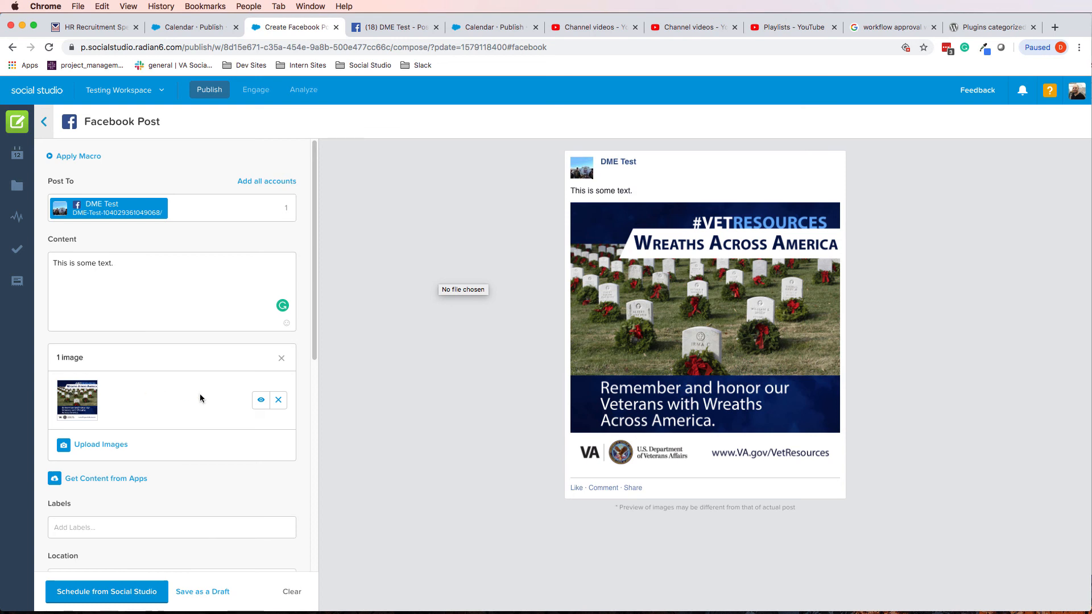
Schedule the post from Social Studio for 01/15/2020 at 03:00 pm and review its details in the calendar
scroll(200, 394, "down", 10)
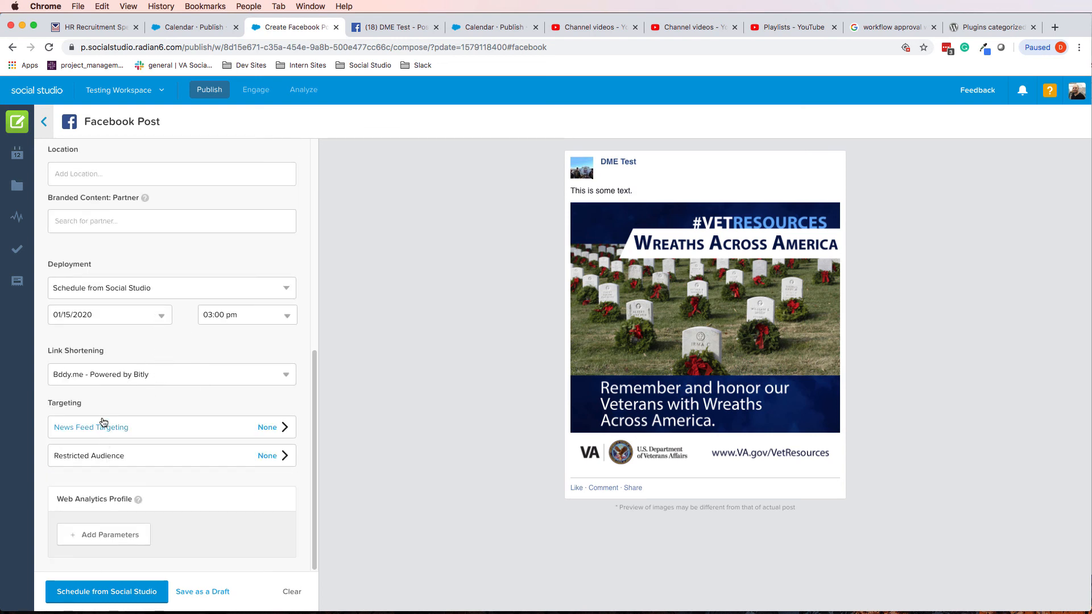
left_click(102, 594)
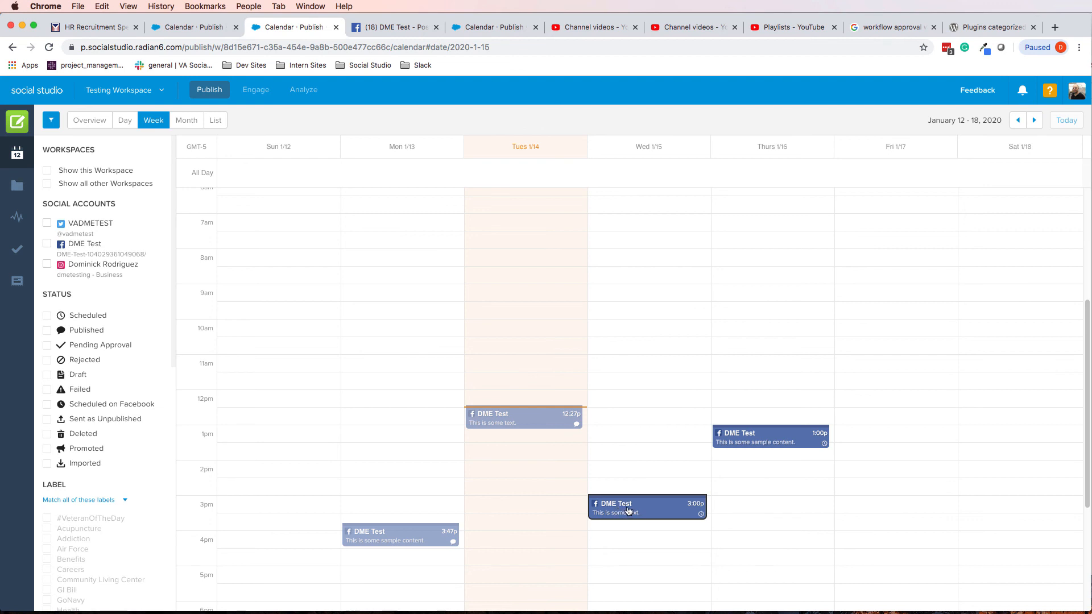
left_click(648, 515)
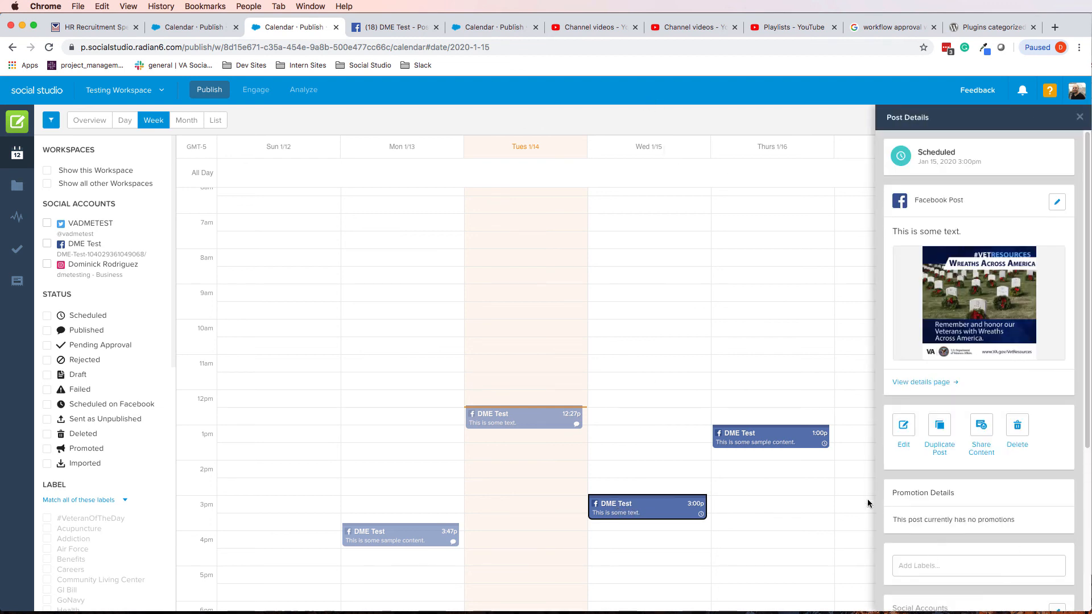
scroll(981, 535, "down", 4)
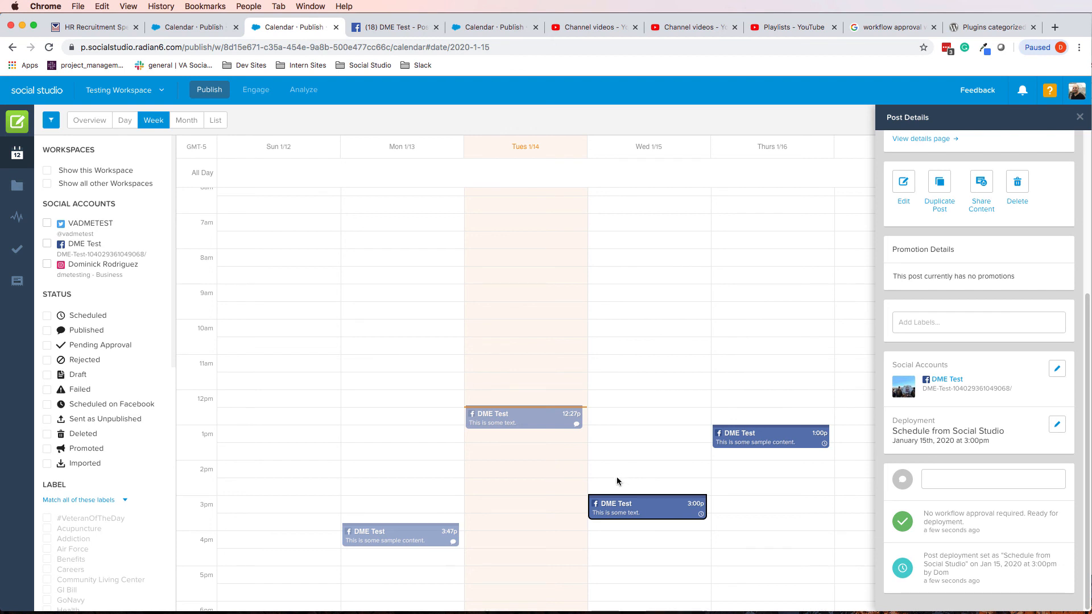
left_click(1080, 117)
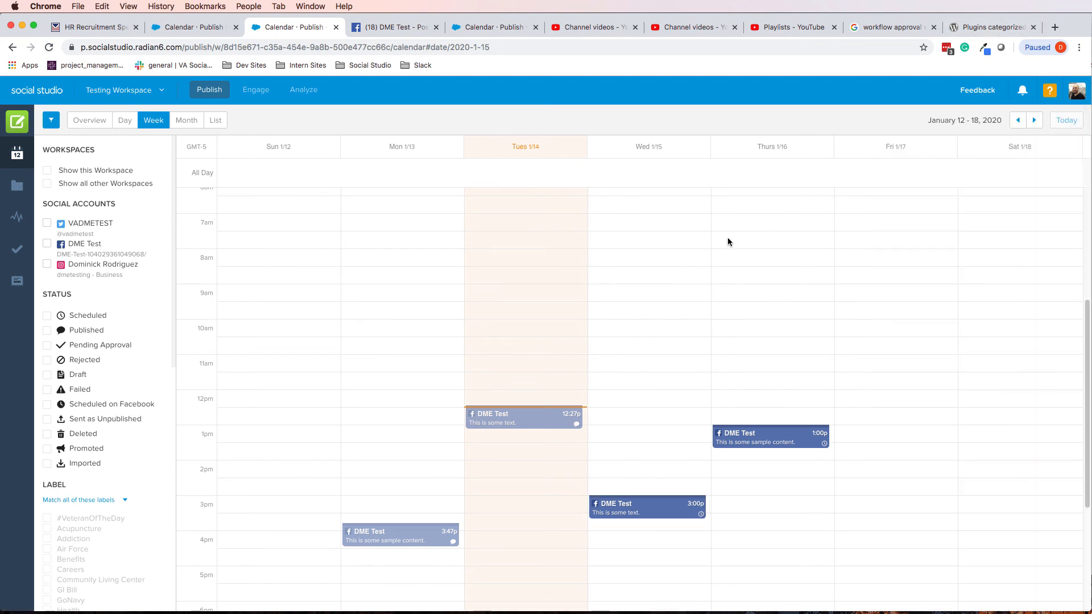